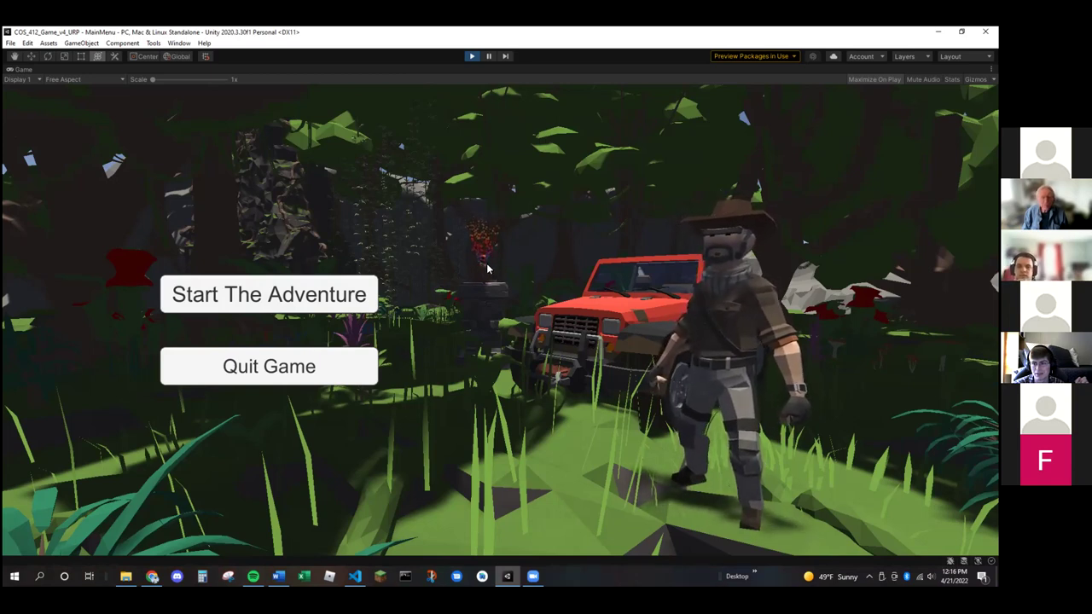
# Test starting the adventure and returning to the main menu from the pause screen, and exit play mode
pyautogui.click(273, 308)
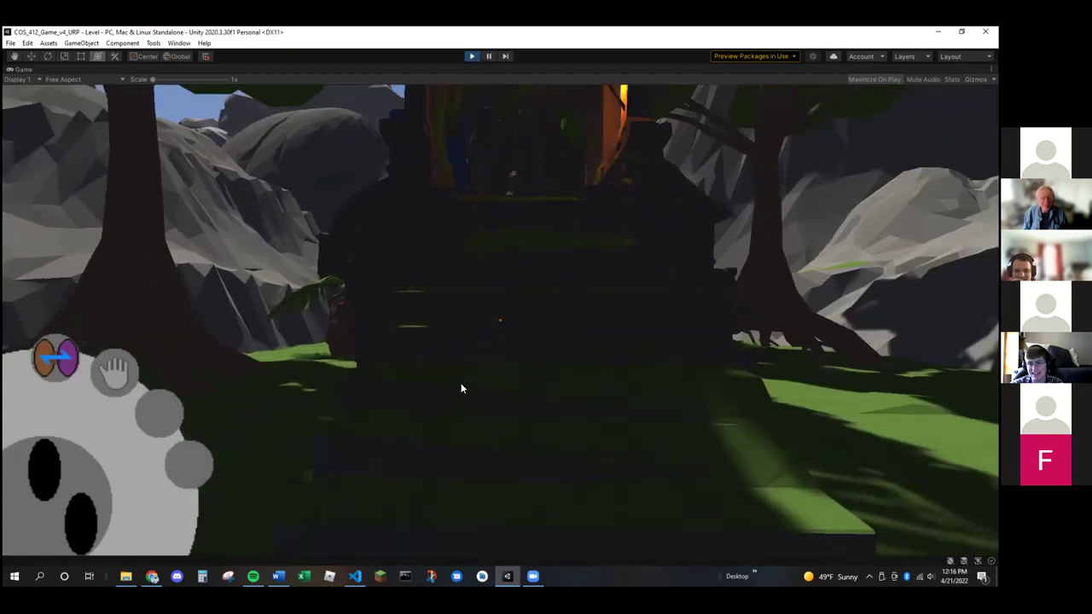
pyautogui.press('Escape')
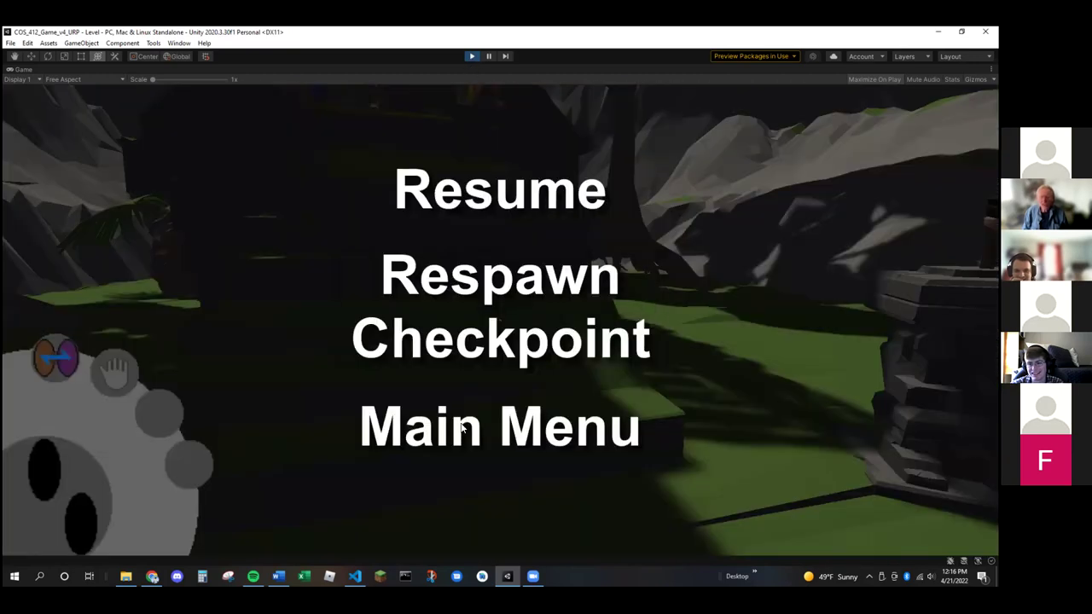
pyautogui.click(461, 426)
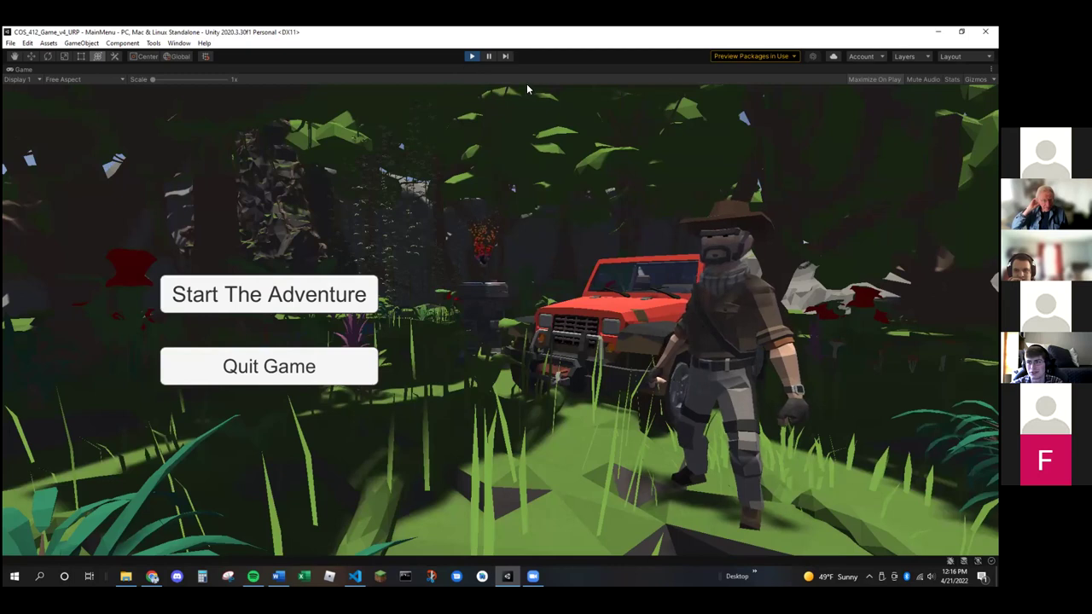
pyautogui.click(472, 56)
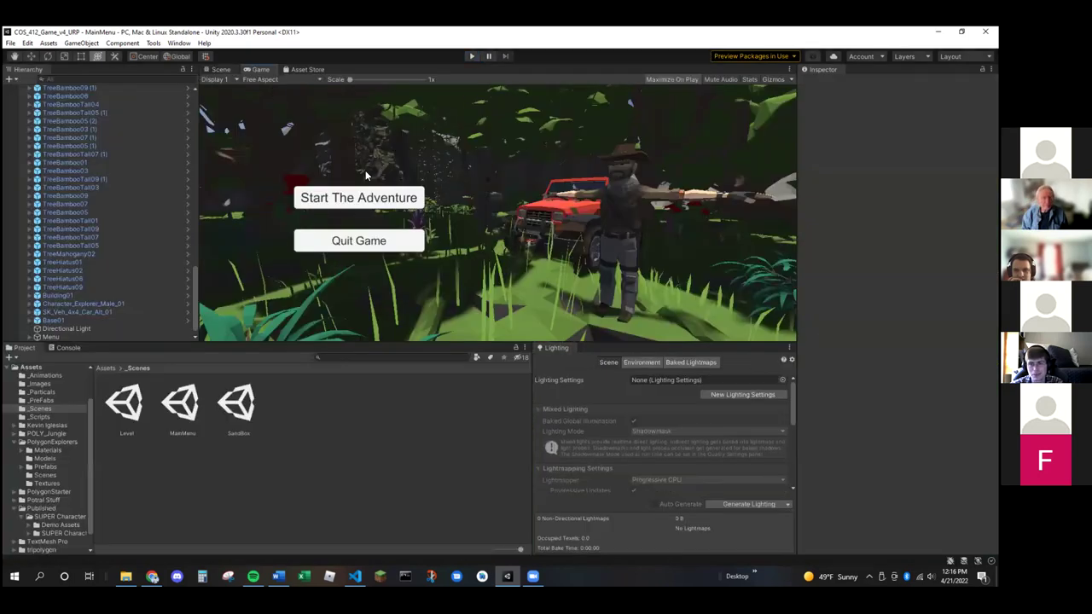
# Open the Level scene from the _Scenes folder and look along its torch-lit corridor
pyautogui.moveTo(387, 183); pyautogui.dragTo(244, 119, button='right')
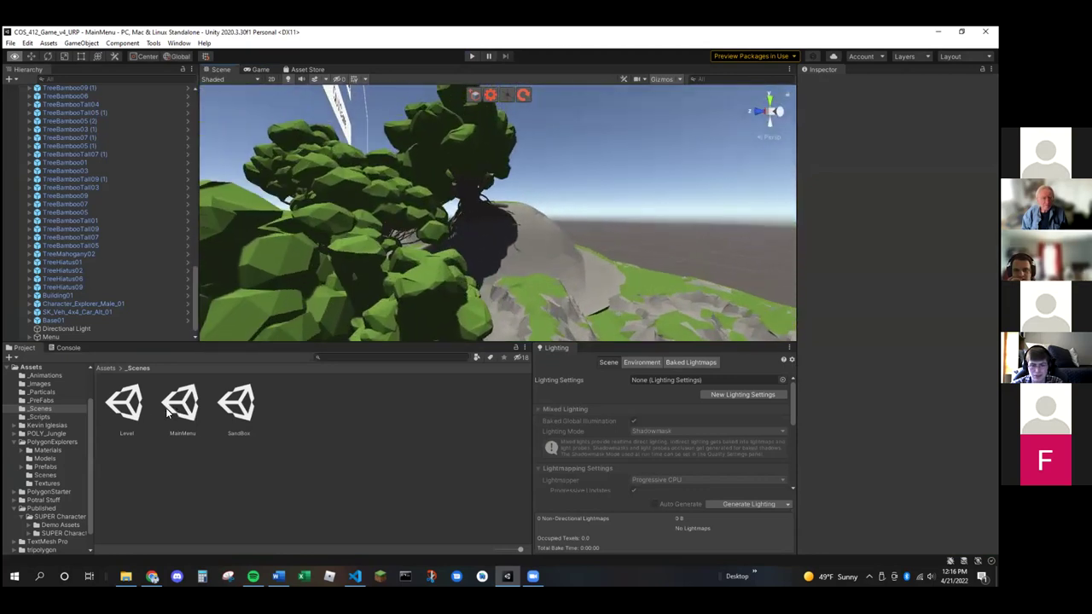
pyautogui.doubleClick(123, 405)
pyautogui.moveTo(399, 245); pyautogui.dragTo(571, 237, button='right')
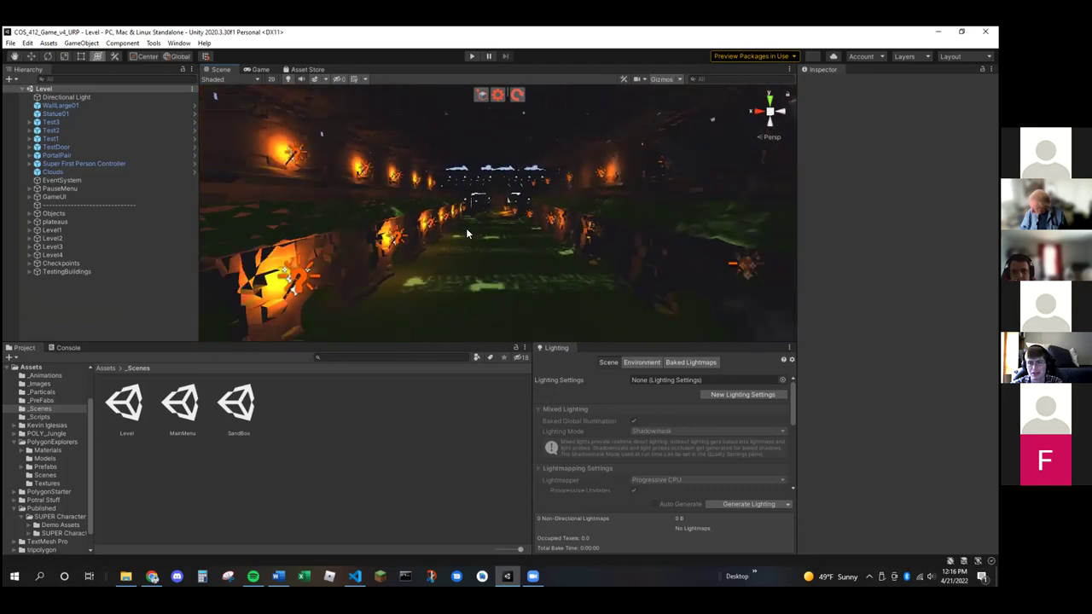
pyautogui.moveTo(497, 274); pyautogui.dragTo(528, 273, button='right')
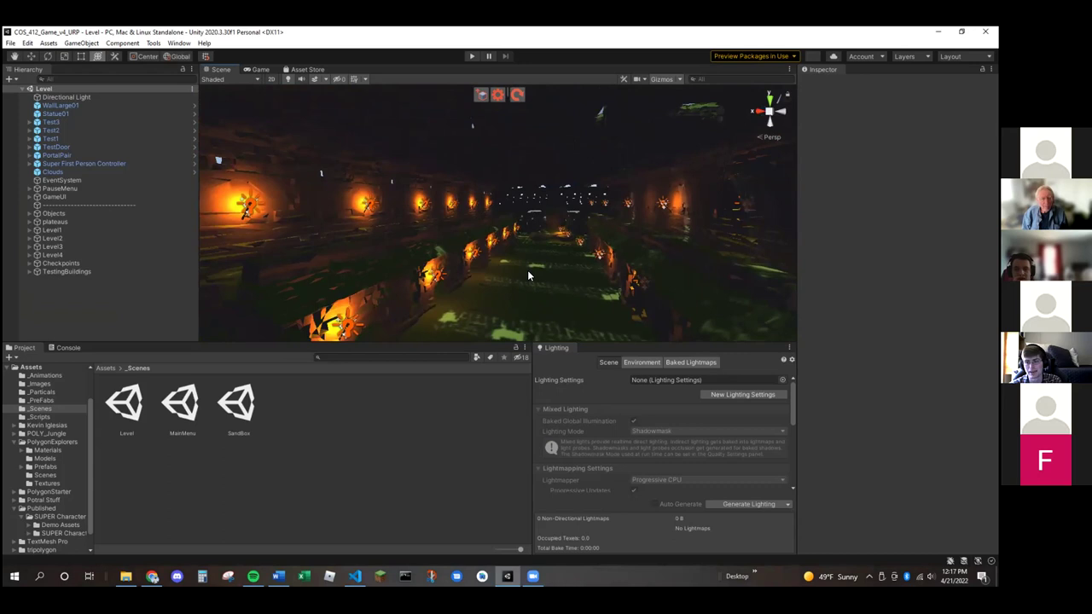
pyautogui.moveTo(527, 275); pyautogui.dragTo(546, 295, button='right')
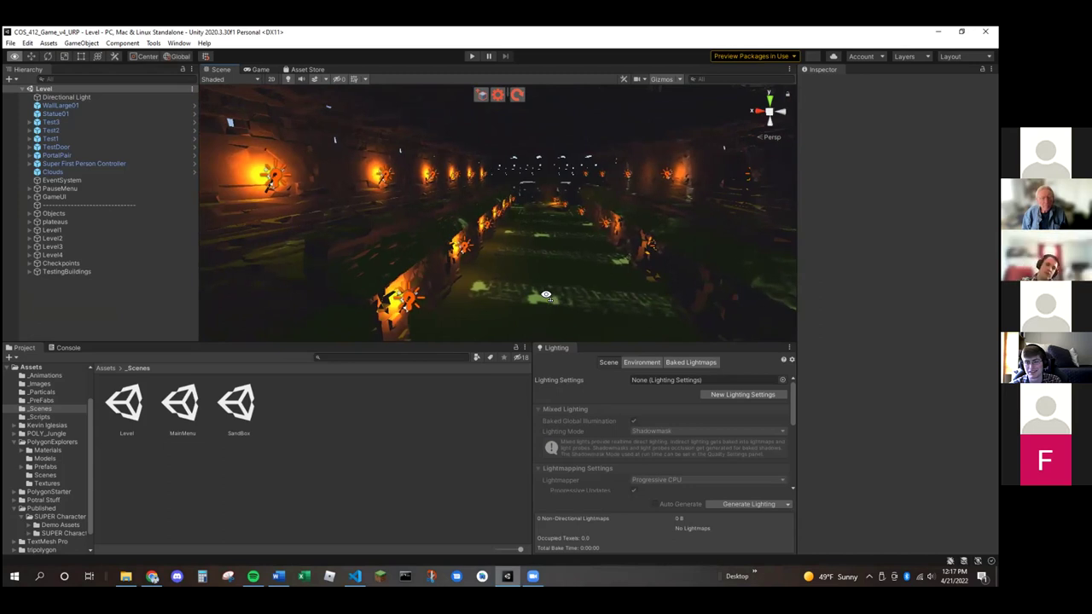
pyautogui.moveTo(546, 295); pyautogui.dragTo(572, 238, button='right')
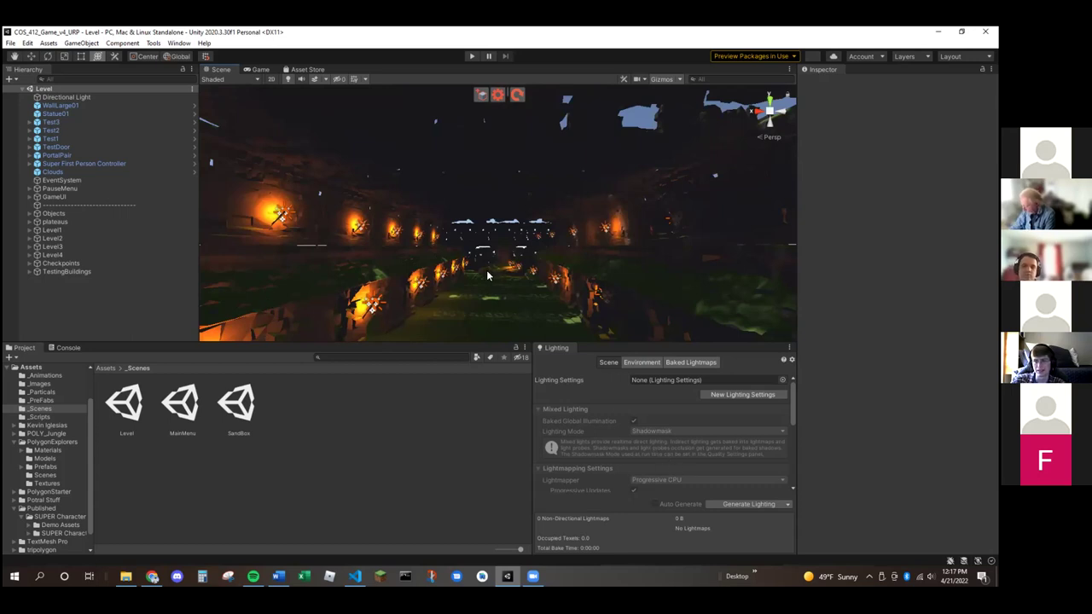
pyautogui.moveTo(367, 297); pyautogui.dragTo(348, 295, button='right')
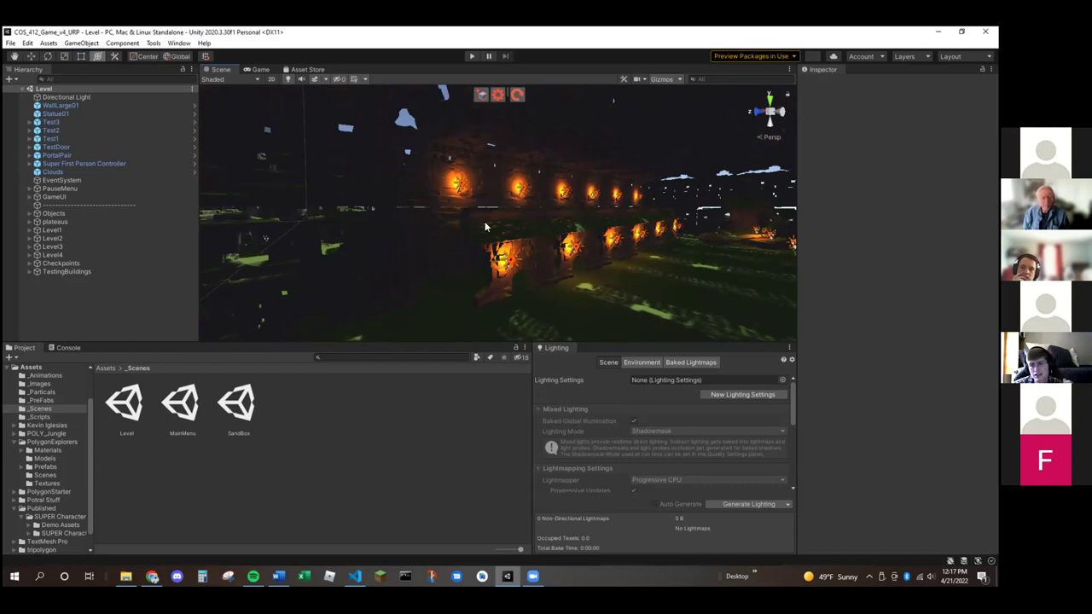
# Check the Environment lighting settings of the Level scene and examine the torch lighting along the corridor walls
pyautogui.click(626, 362)
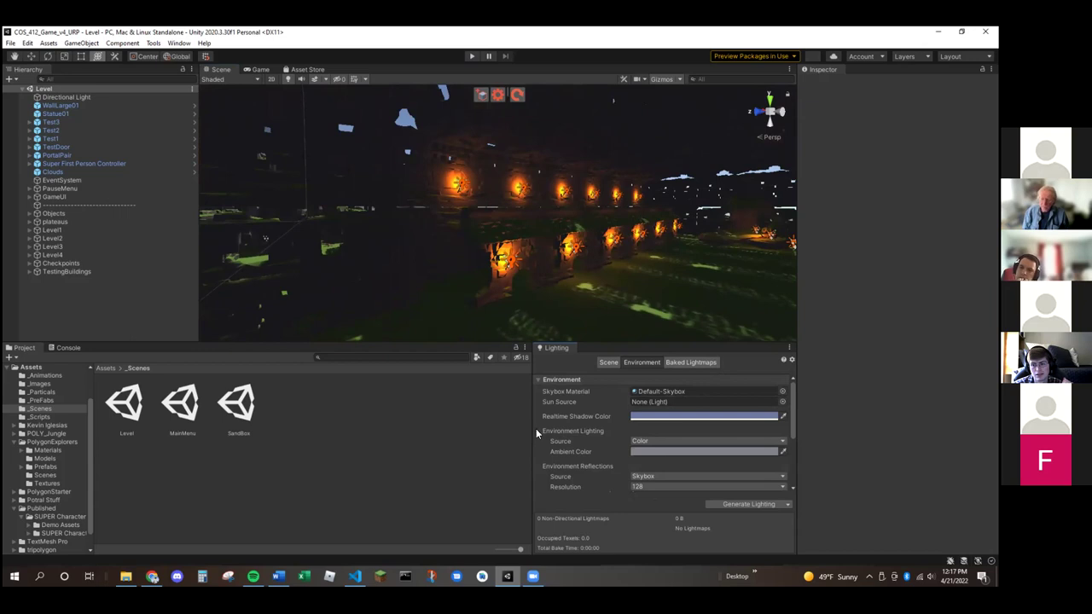
pyautogui.click(611, 363)
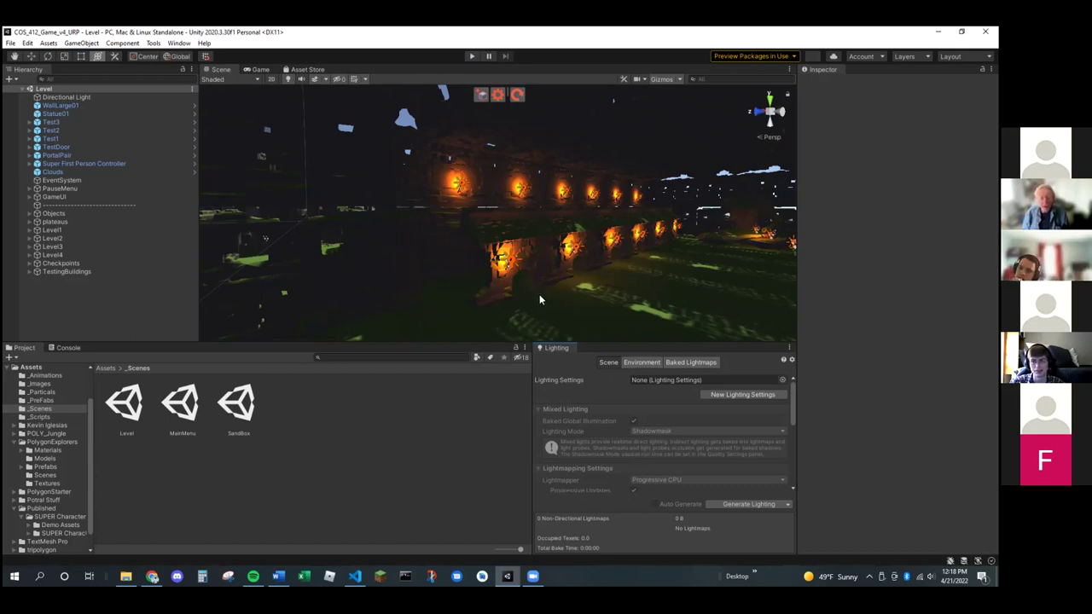
pyautogui.moveTo(512, 297); pyautogui.dragTo(622, 299, button='right')
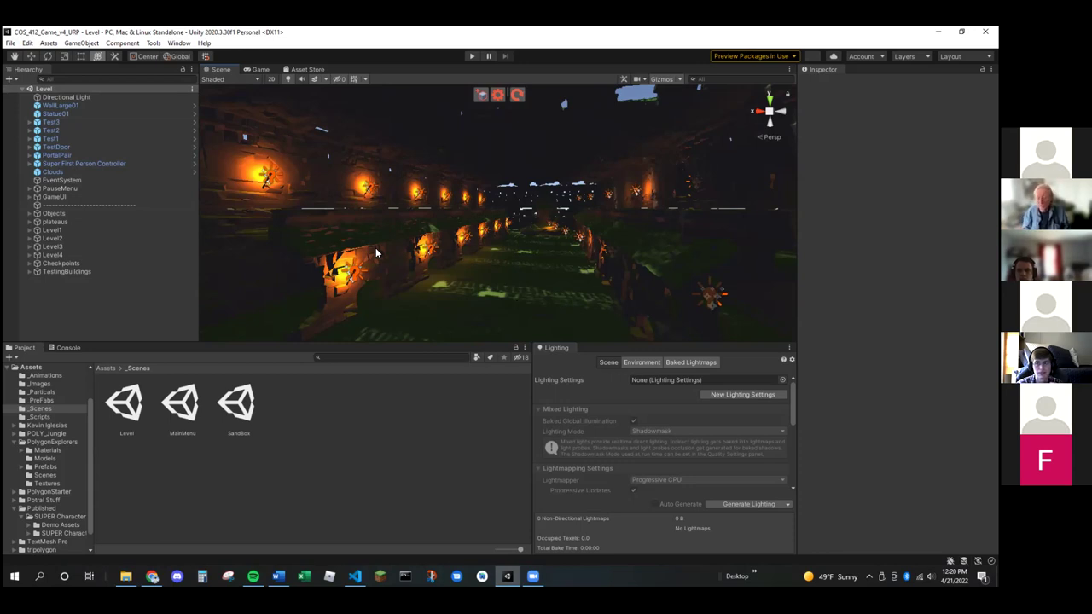
pyautogui.moveTo(463, 266); pyautogui.dragTo(437, 289, button='right')
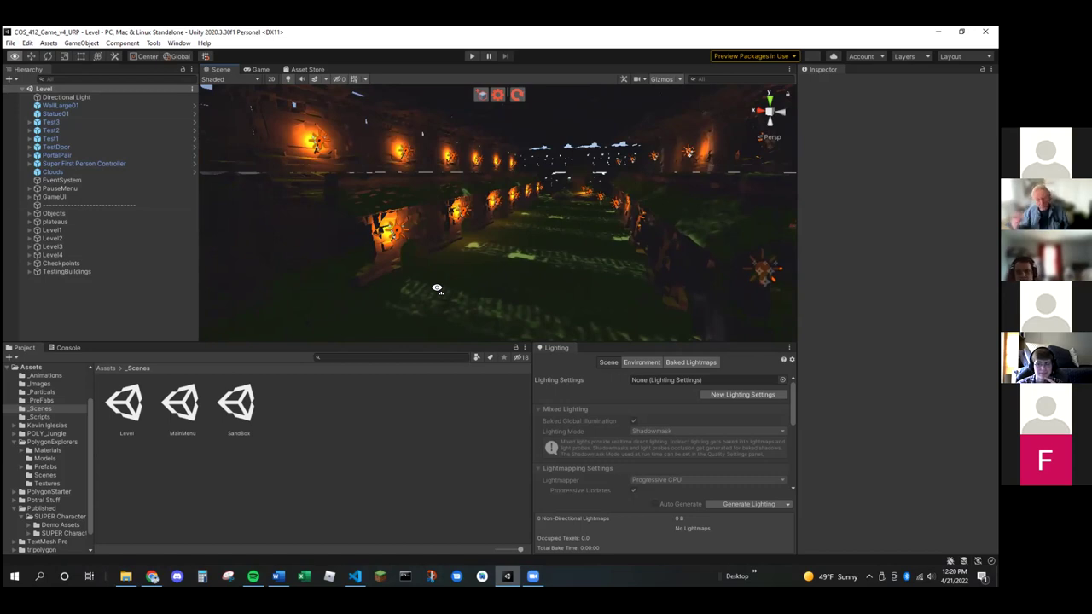
pyautogui.moveTo(437, 289); pyautogui.dragTo(417, 268, button='right')
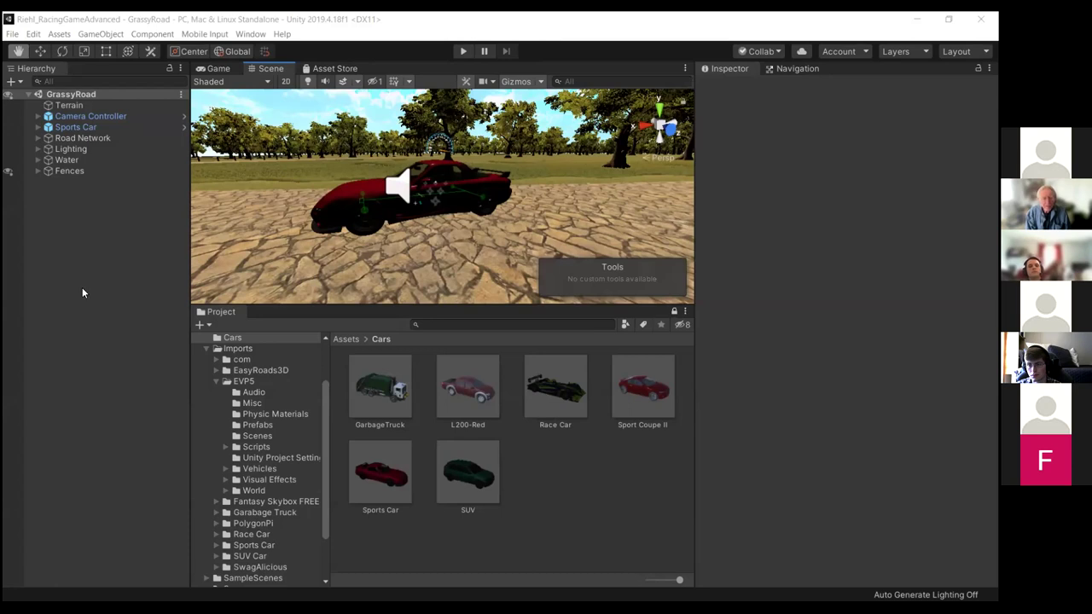
# Open the Sports Car prefab from the Cars folder in the GrassyRoad project and view the car from its front corner
pyautogui.click(660, 403)
pyautogui.doubleClick(407, 474)
pyautogui.keyDown('alt'); pyautogui.moveTo(512, 196); pyautogui.dragTo(320, 188); pyautogui.keyUp('alt')
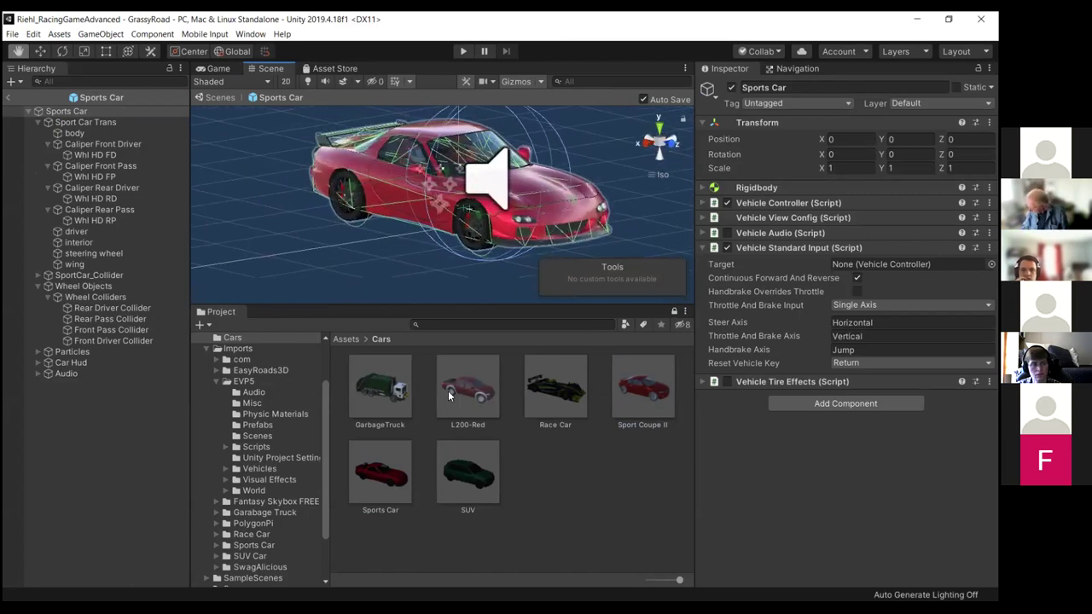
pyautogui.click(28, 112)
pyautogui.click(27, 112)
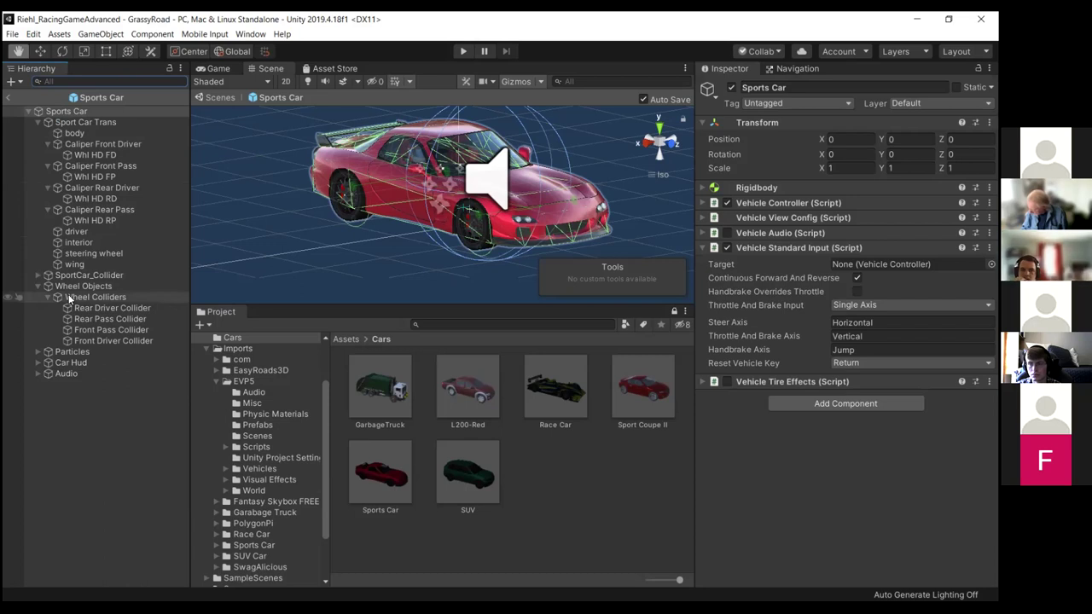
# Examine the body, caliper and wheel objects grouped under Sport Car Trans, and collapse the group
pyautogui.click(78, 123)
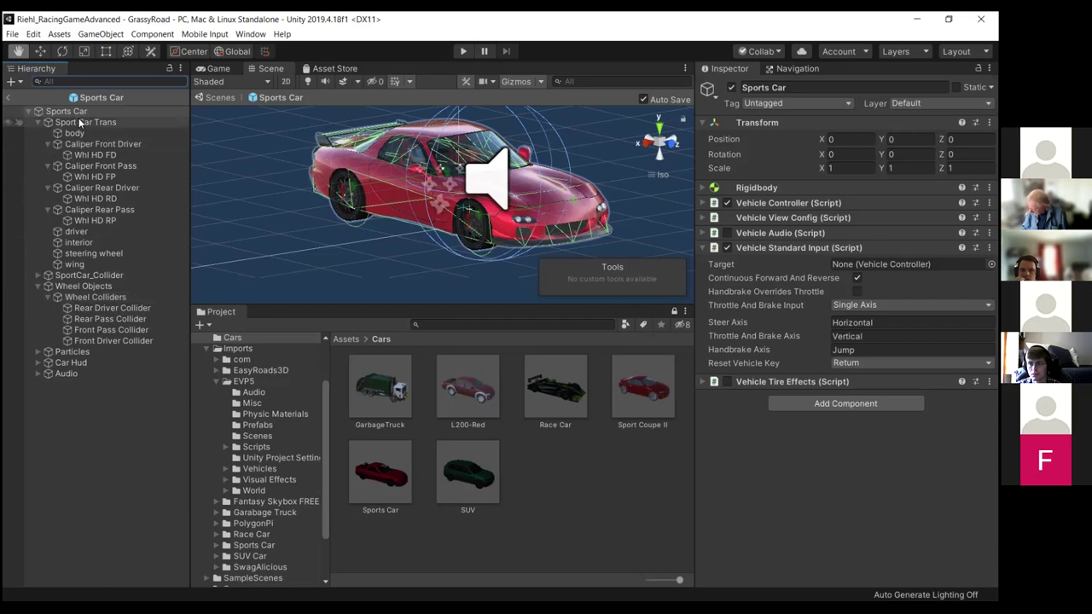
pyautogui.click(39, 123)
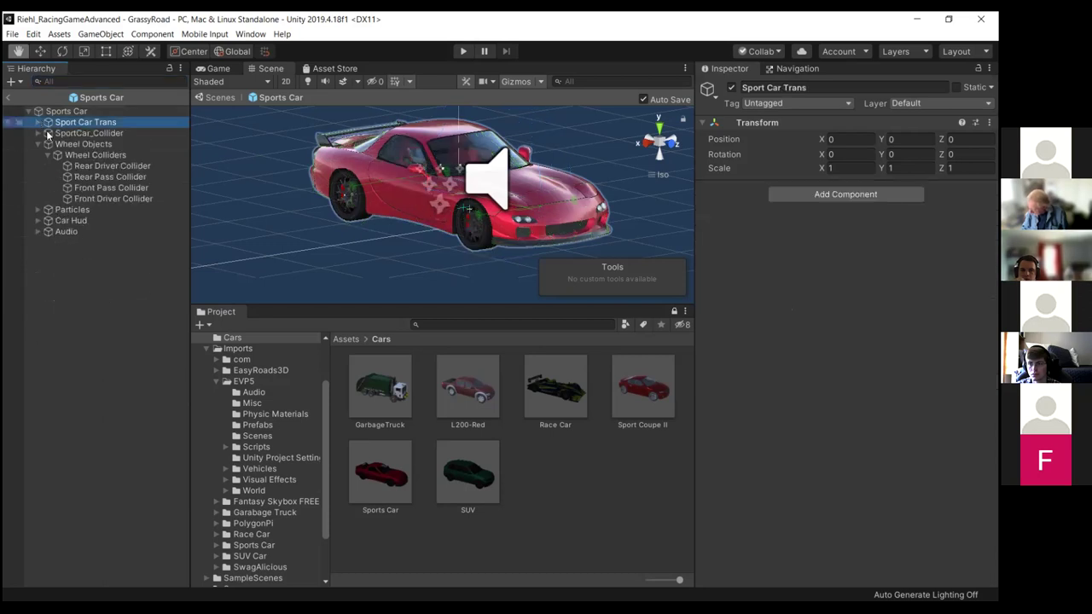
pyautogui.click(38, 123)
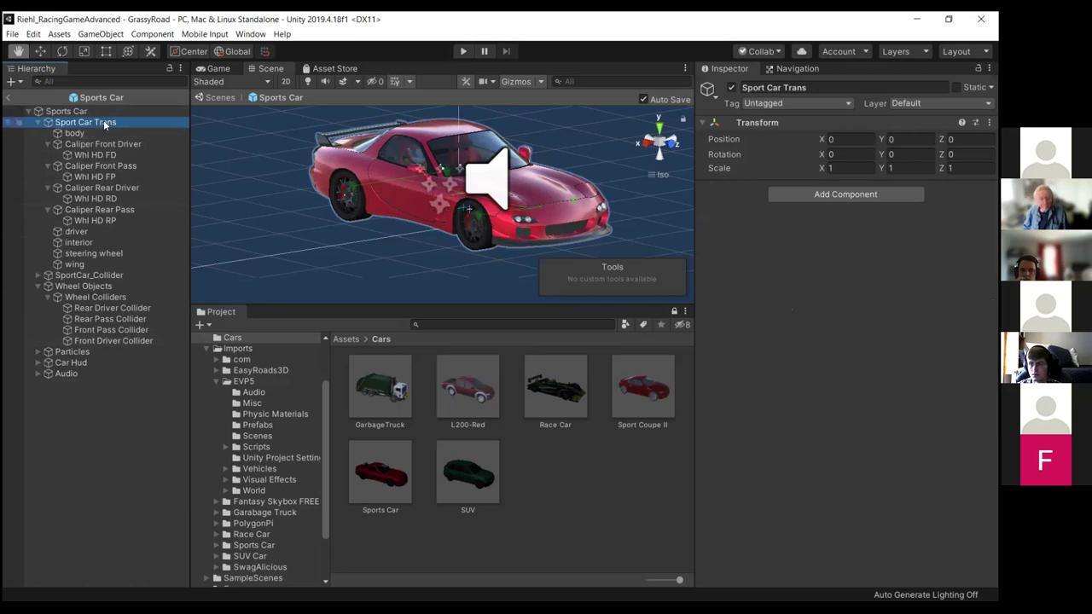
pyautogui.click(75, 134)
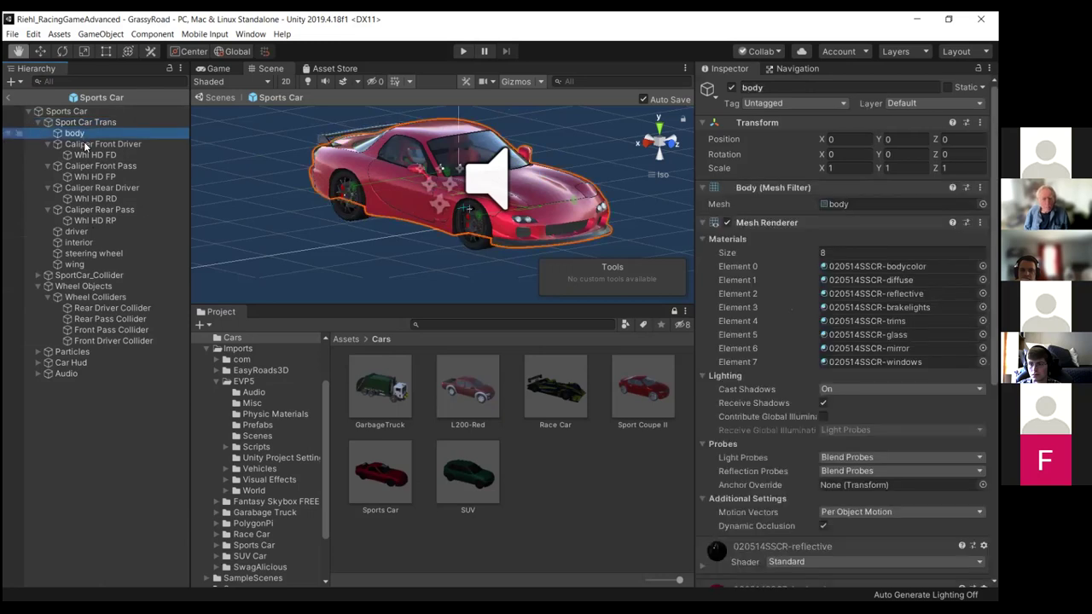
pyautogui.click(86, 144)
pyautogui.click(92, 155)
pyautogui.click(95, 166)
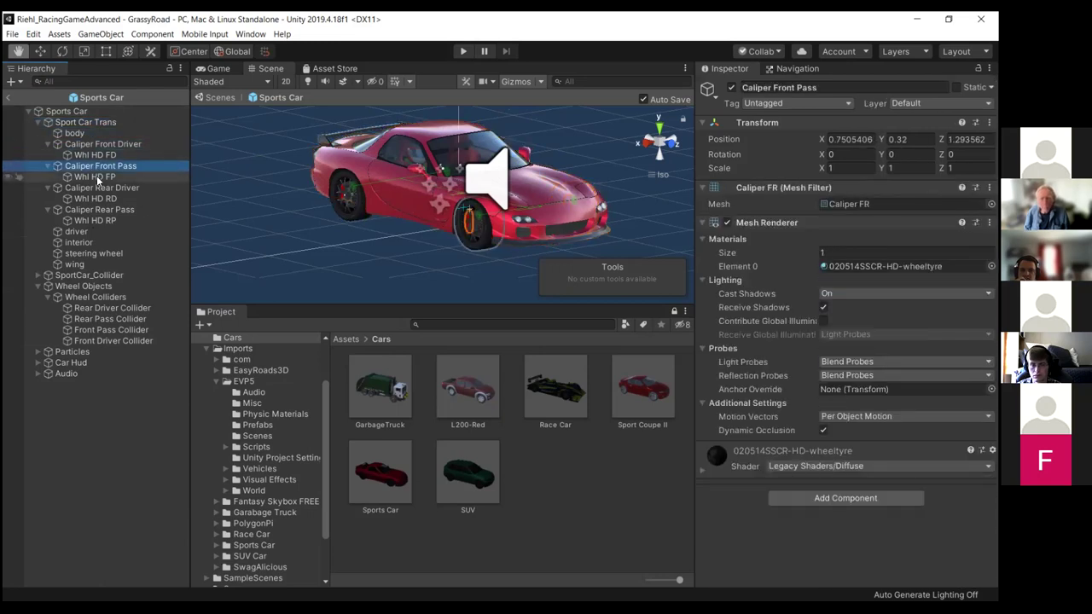
pyautogui.click(97, 178)
pyautogui.click(98, 188)
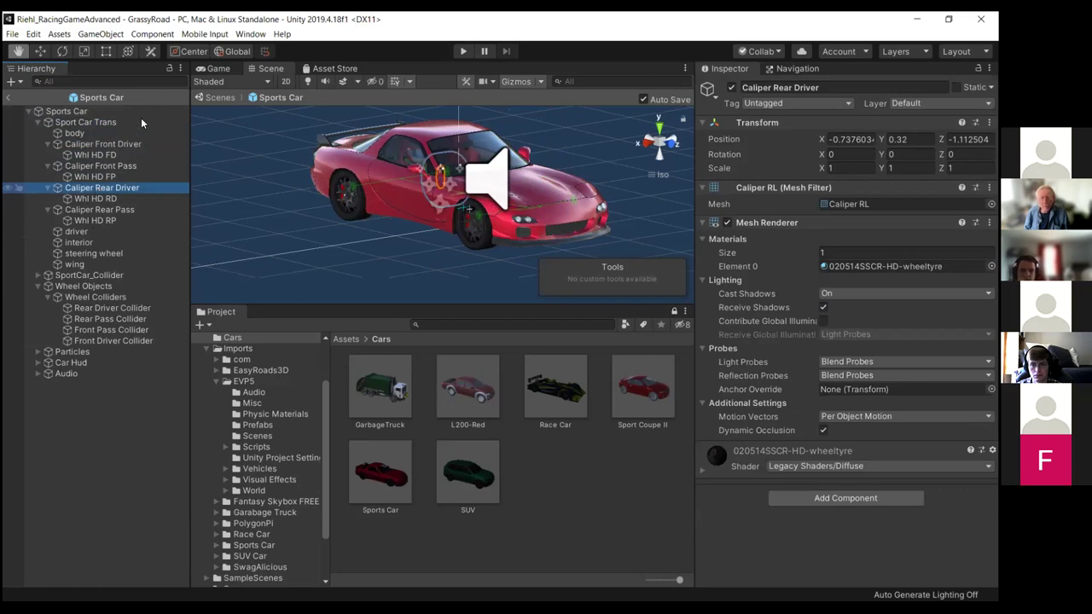
pyautogui.click(115, 125)
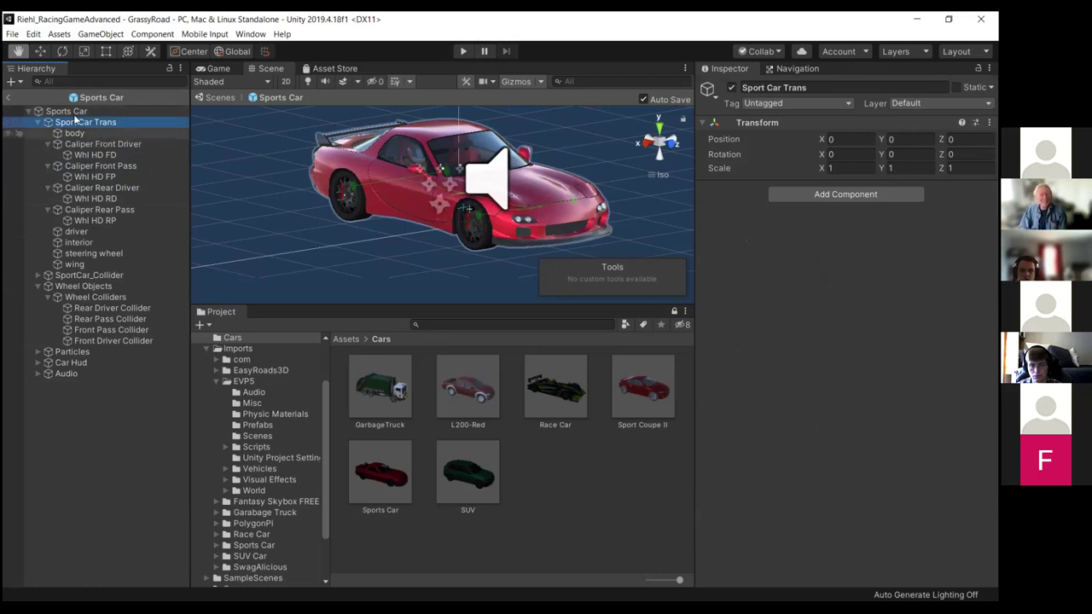
pyautogui.press('Left')
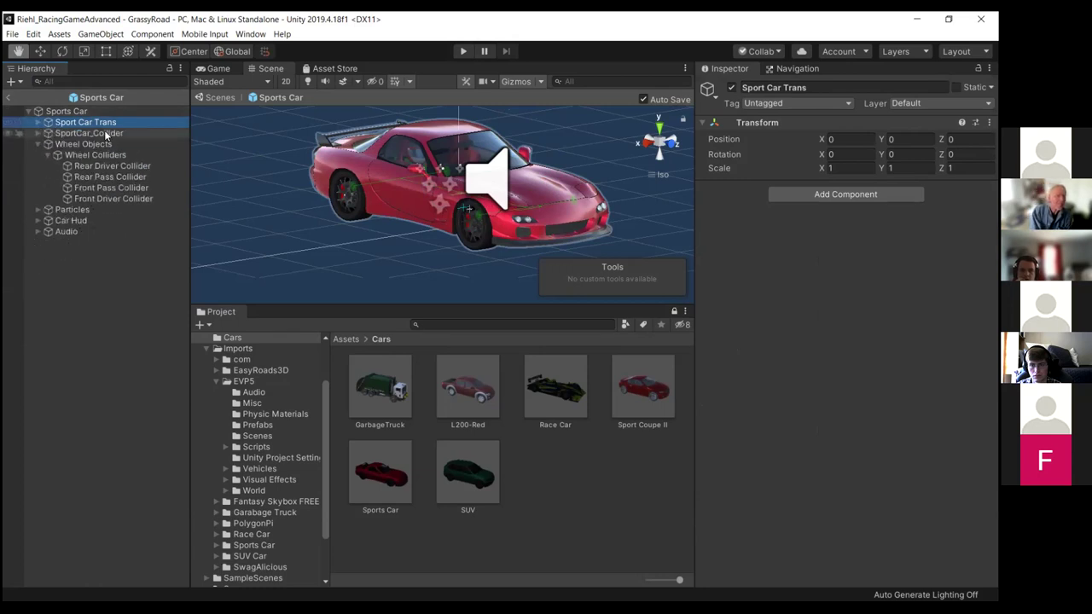
# Expand SportCar_Collider and examine the mesh colliders on its Body, Roof and Tail parts
pyautogui.click(106, 134)
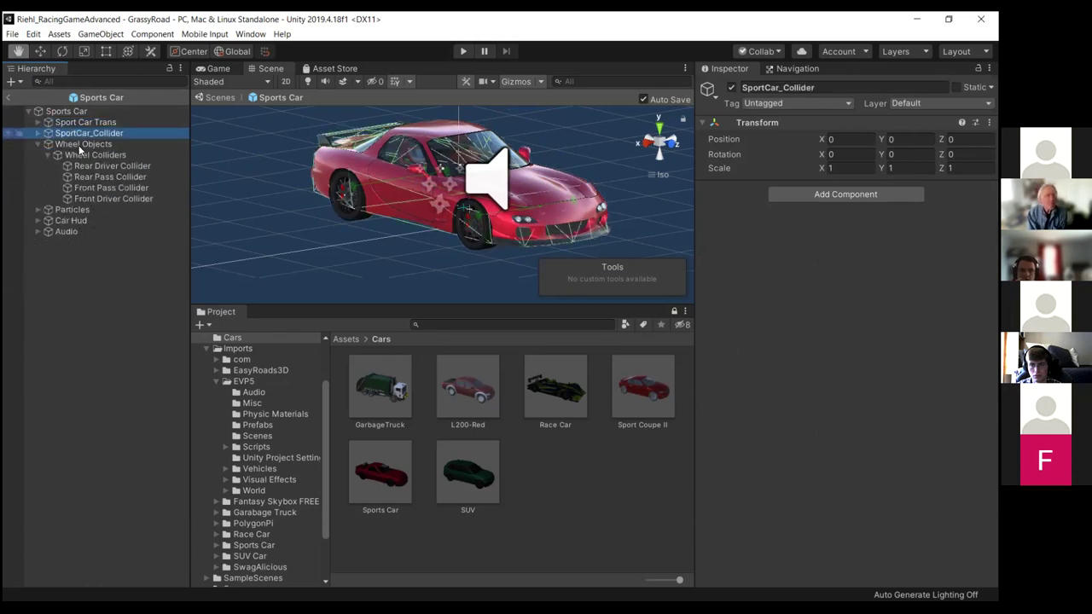
pyautogui.press('Right')
pyautogui.press('Down')
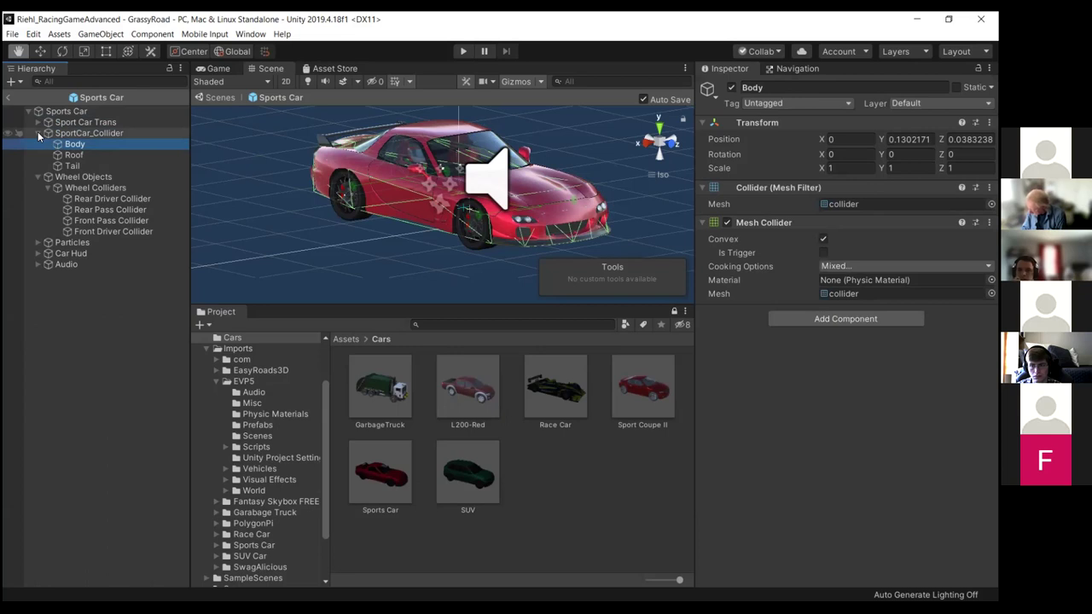
pyautogui.click(94, 155)
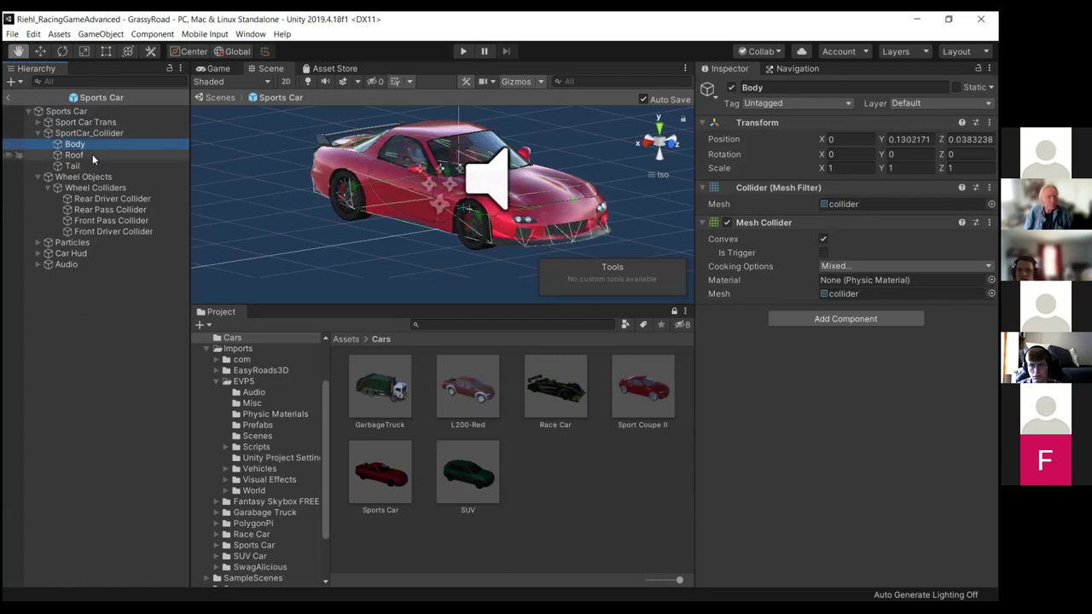
pyautogui.click(89, 163)
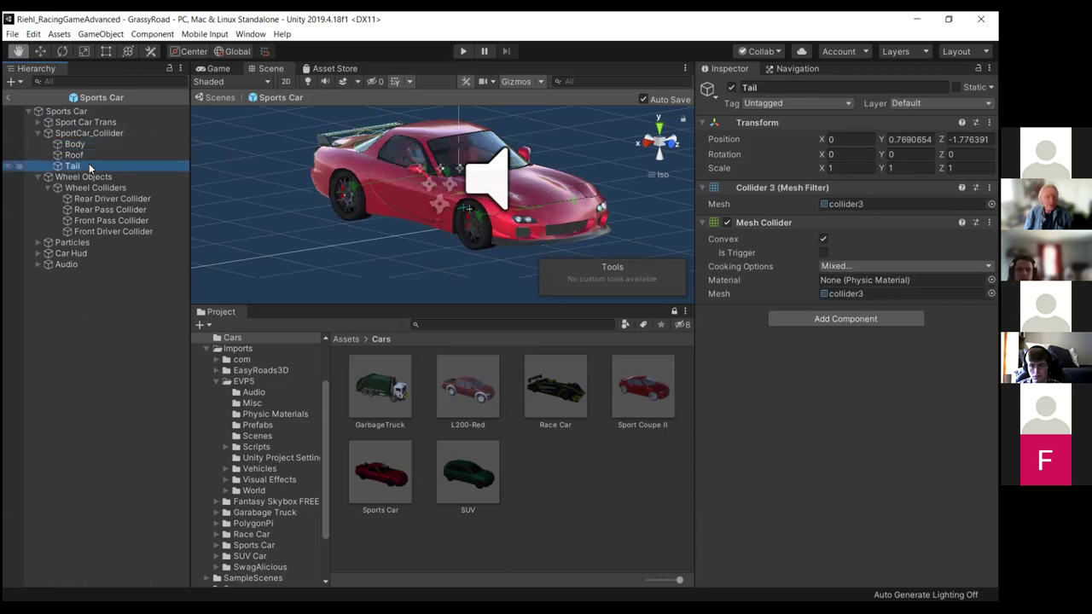
# Examine the Wheel Objects group and its wheel colliders against the car's wheels in the right and front views
pyautogui.click(87, 177)
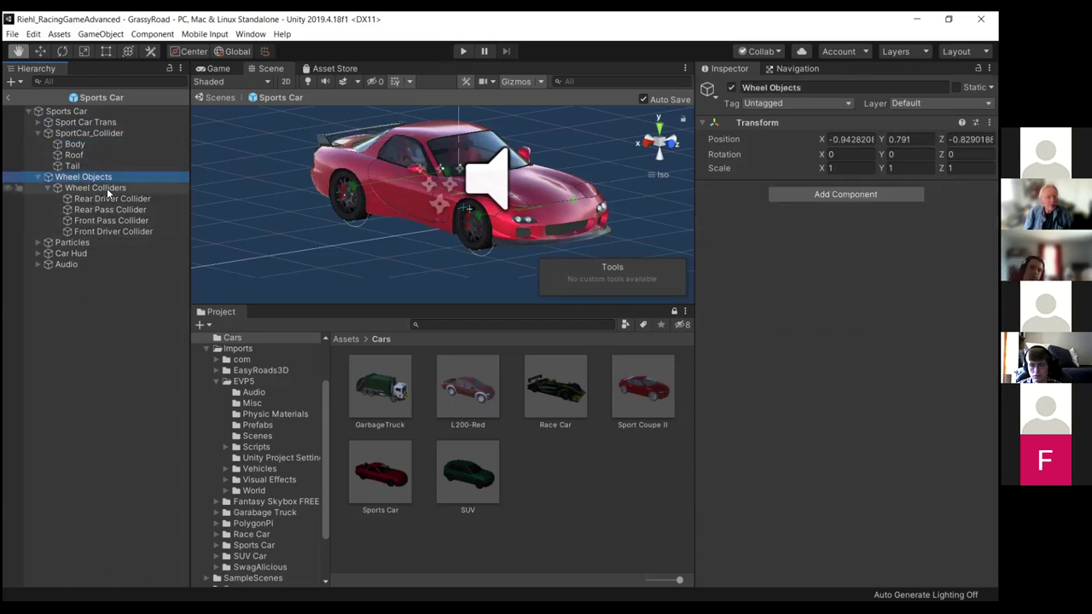
pyautogui.click(109, 187)
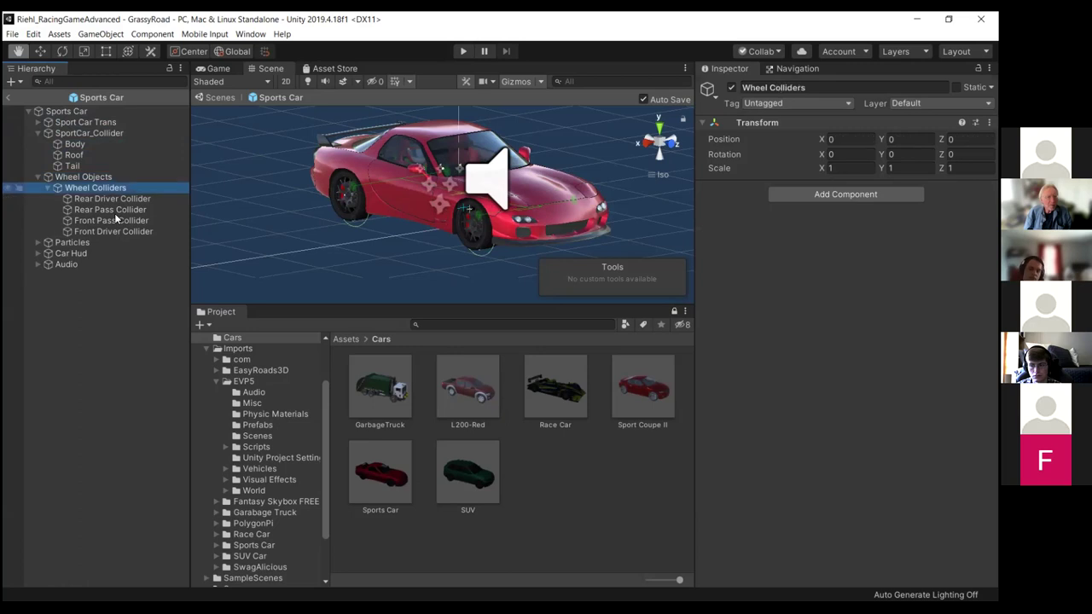
pyautogui.click(646, 147)
pyautogui.scroll(3, 345, 233)
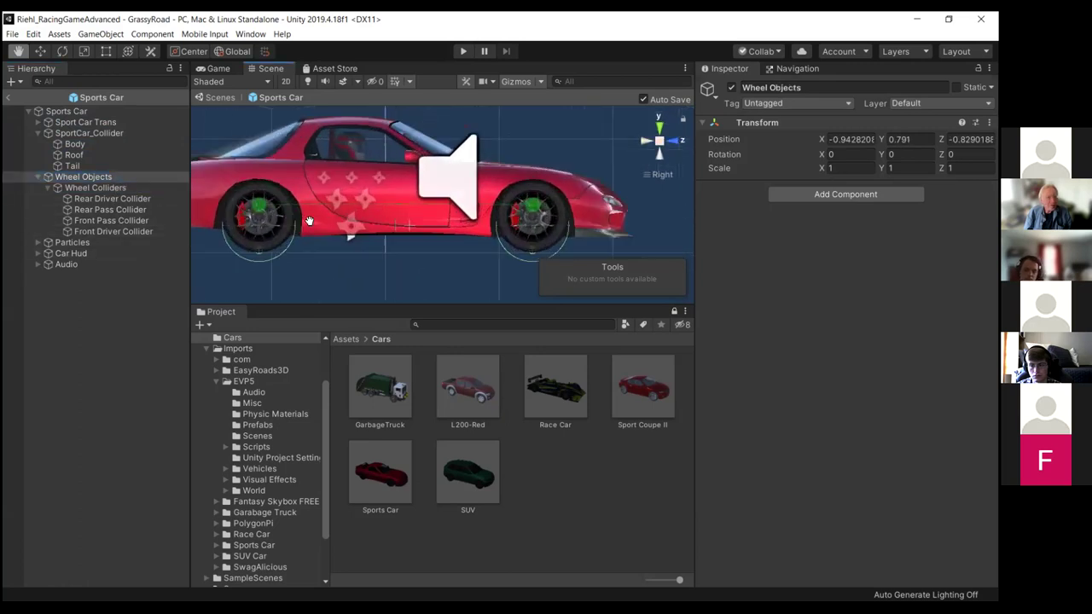
pyautogui.scroll(-1, 310, 221)
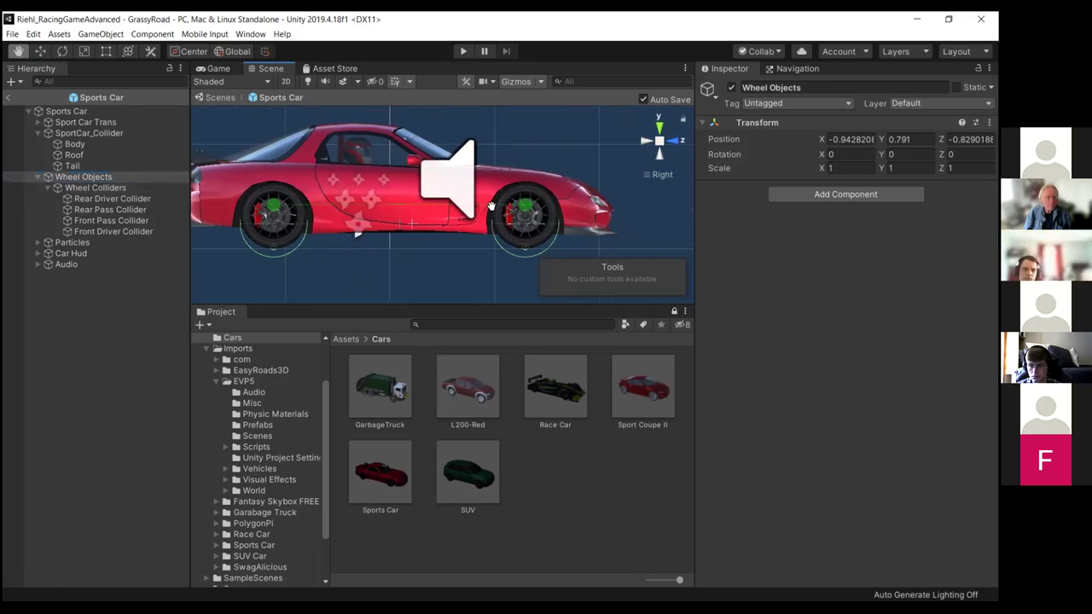
pyautogui.click(680, 147)
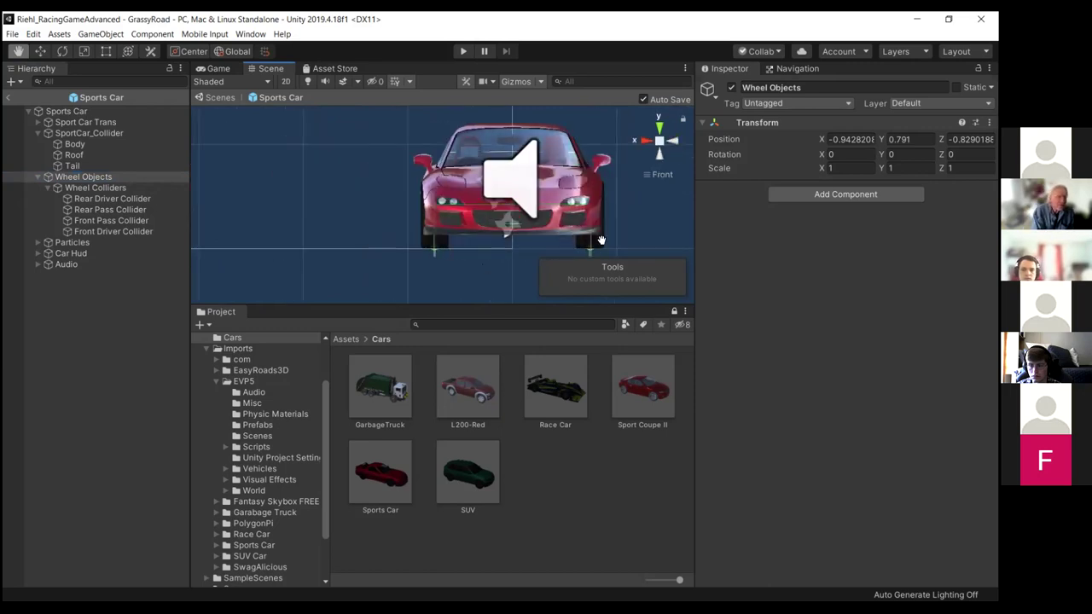
pyautogui.click(646, 142)
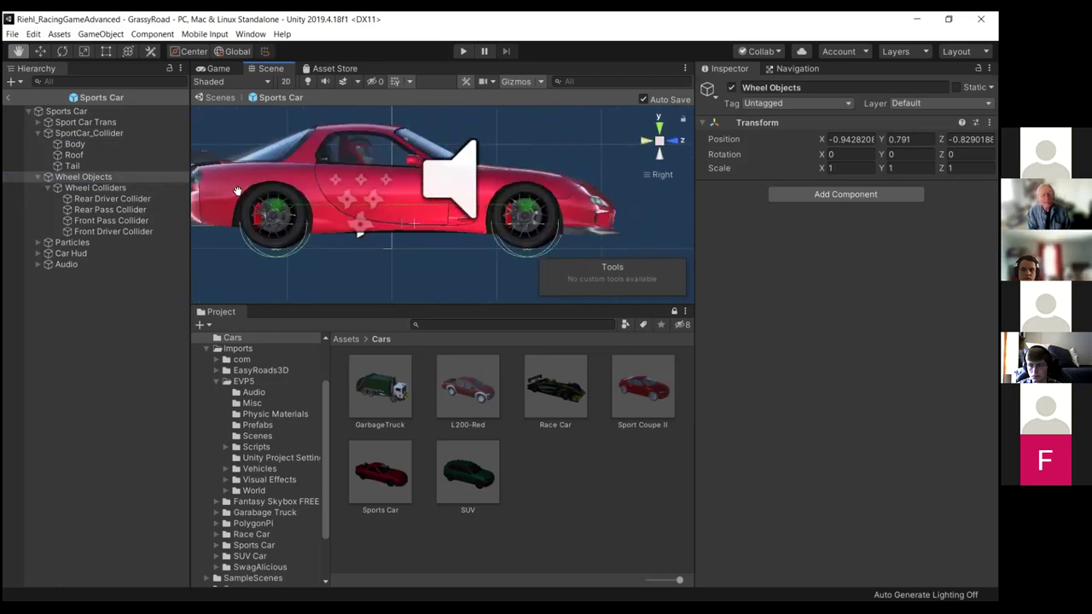
# View the Car Hud canvas settings, and examine the Wheels entries in the Sports Car root's Vehicle Controller script
pyautogui.click(91, 253)
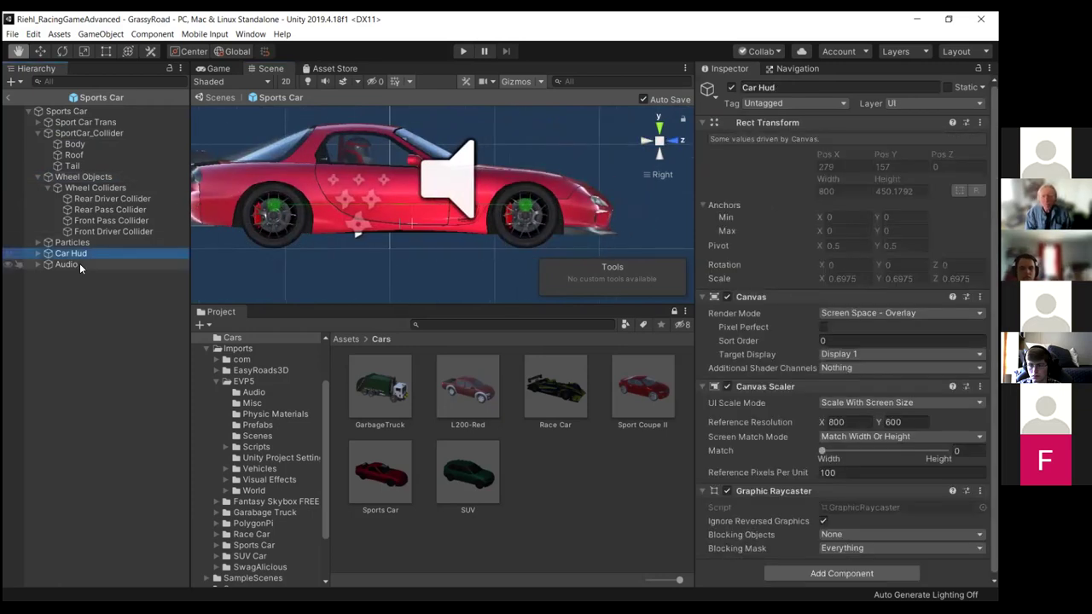
pyautogui.click(95, 111)
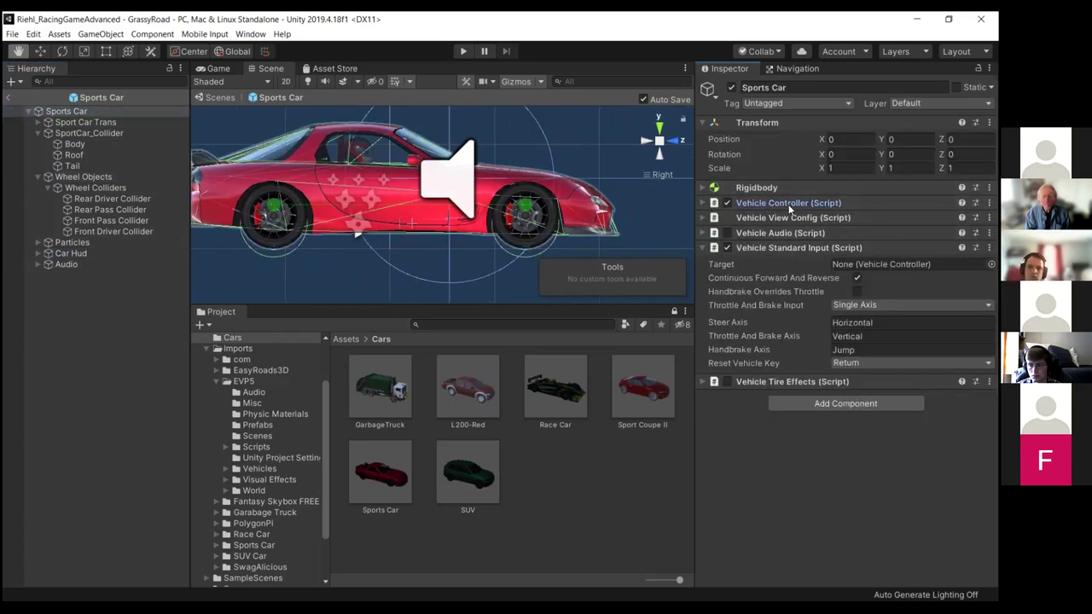
pyautogui.click(732, 205)
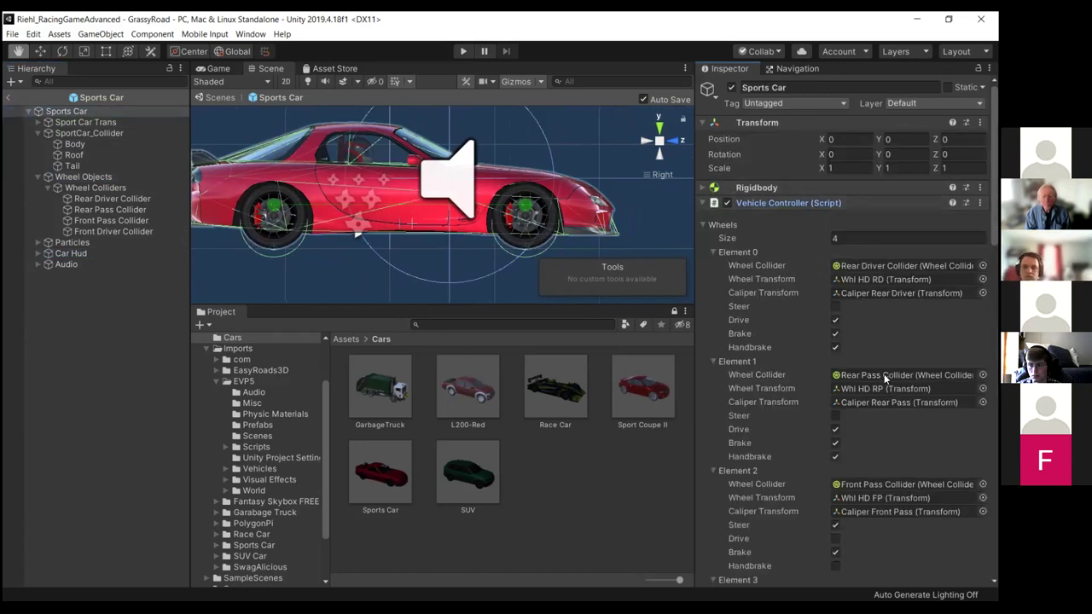
pyautogui.click(717, 226)
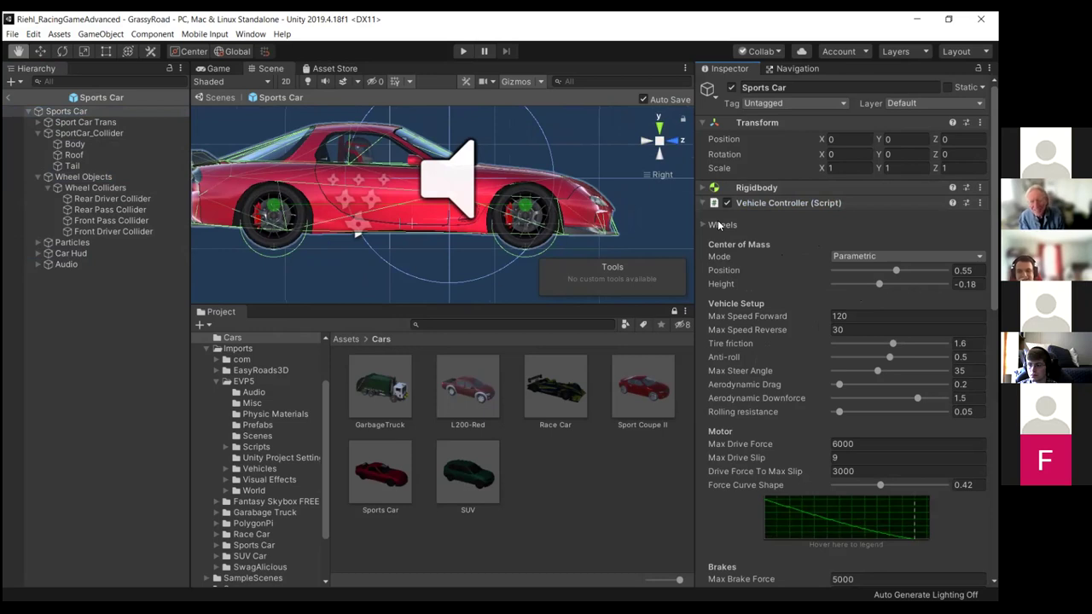
pyautogui.click(718, 226)
pyautogui.click(720, 226)
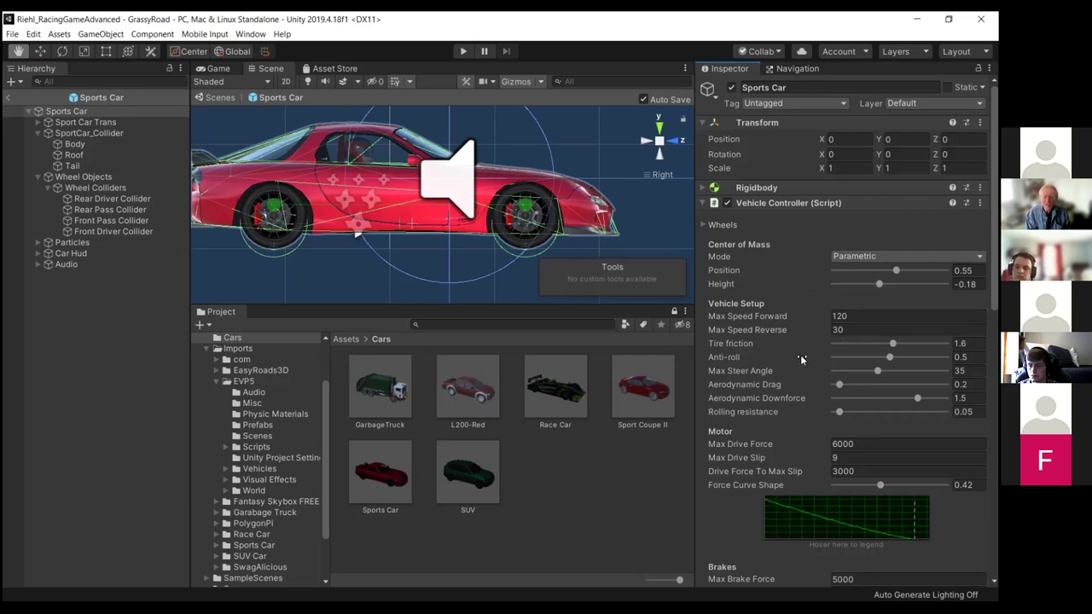
# Examine the Vehicle Controller's balance and driving aid settings, and expand the Vehicle View Config script to view its camera settings
pyautogui.scroll(-10, 834, 351)
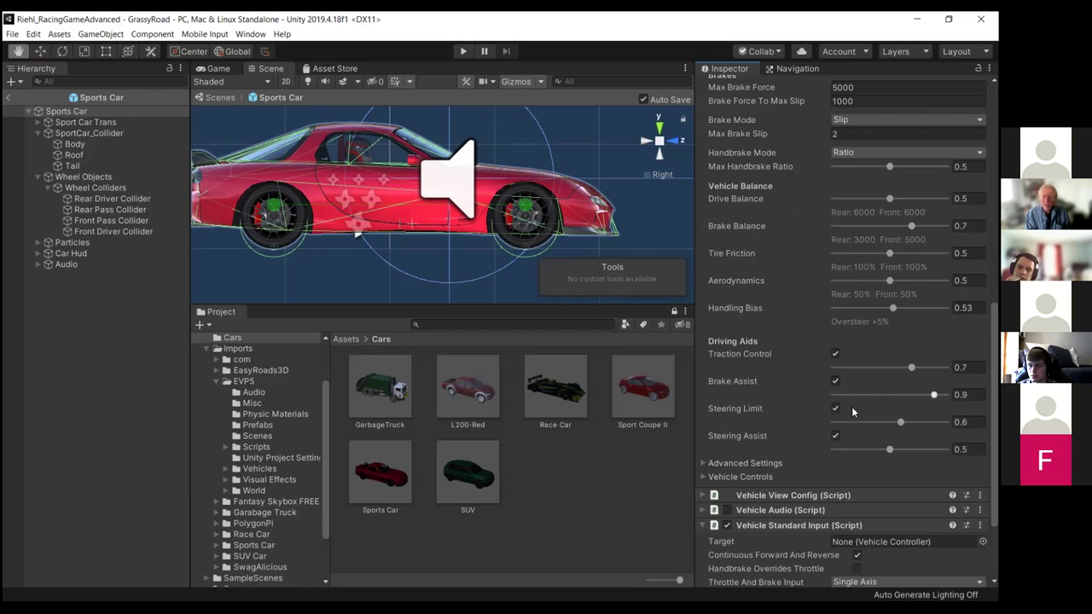
pyautogui.scroll(-3, 853, 418)
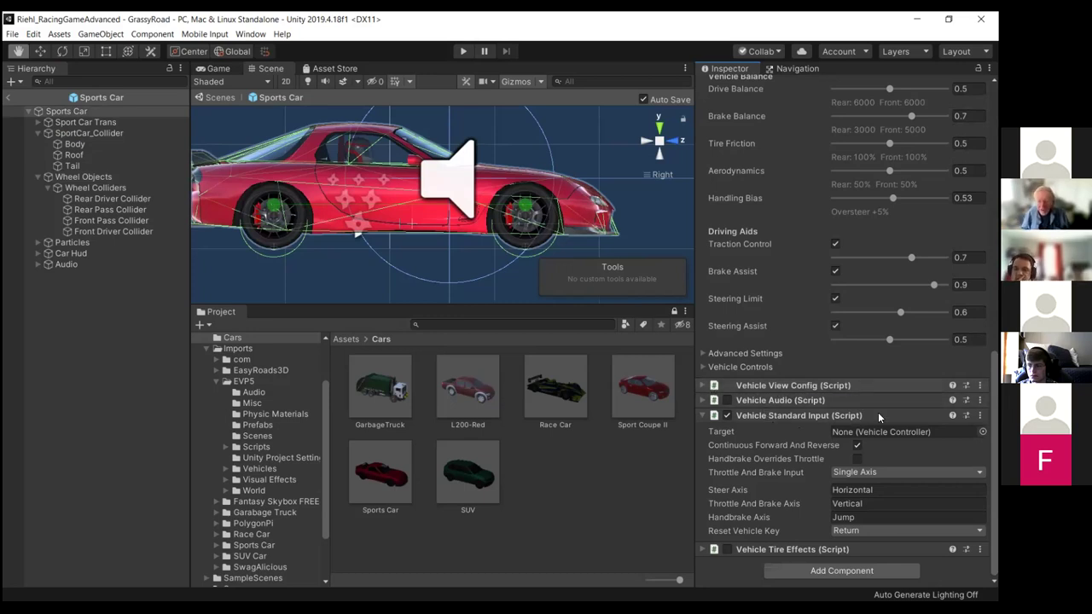
pyautogui.click(853, 386)
pyautogui.click(826, 443)
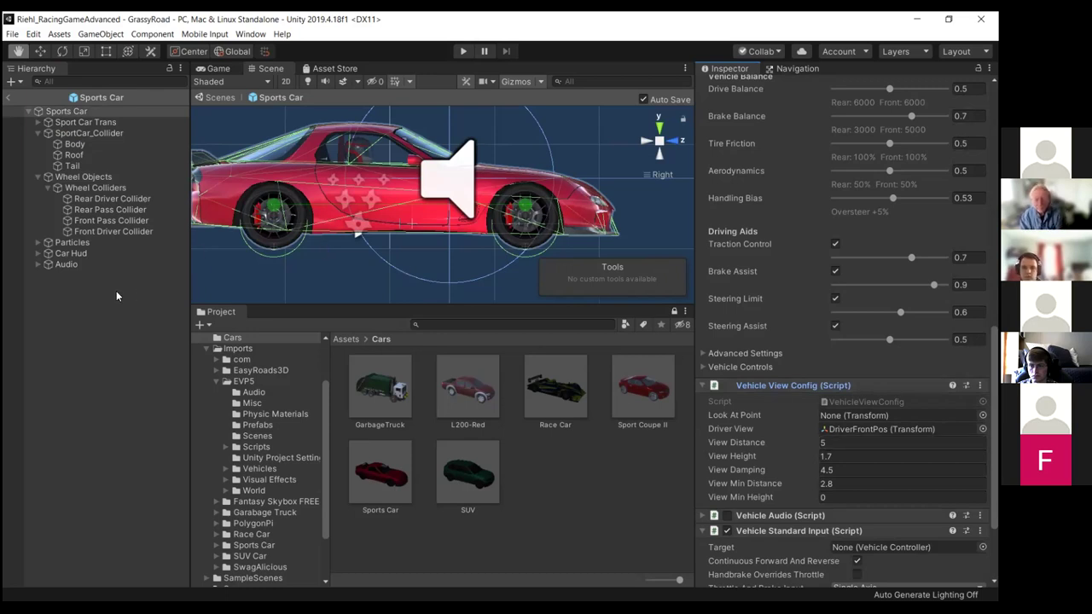
# Play the GrassyRoad scene, test-drive the sports car along the stone road with acceleration, braking and steering, and stop play mode
pyautogui.click(459, 53)
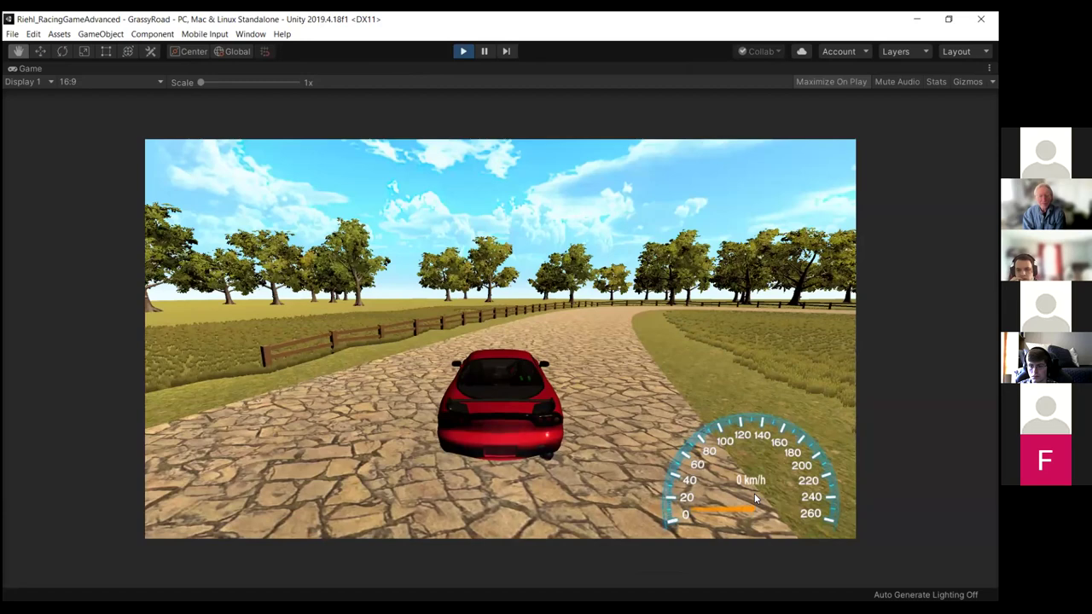
pyautogui.press('Up')
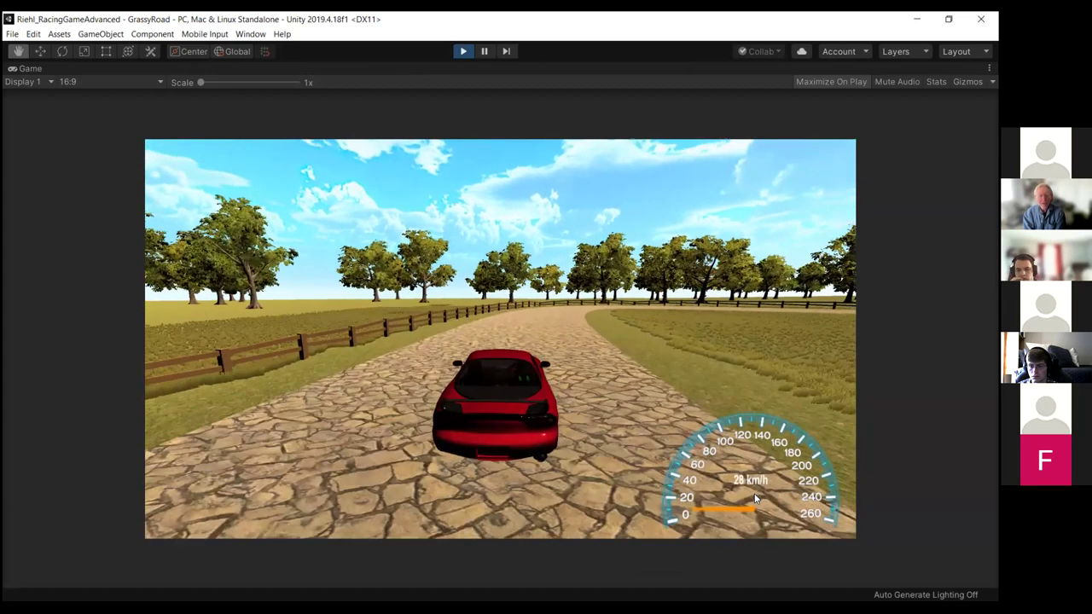
pyautogui.press('Right')
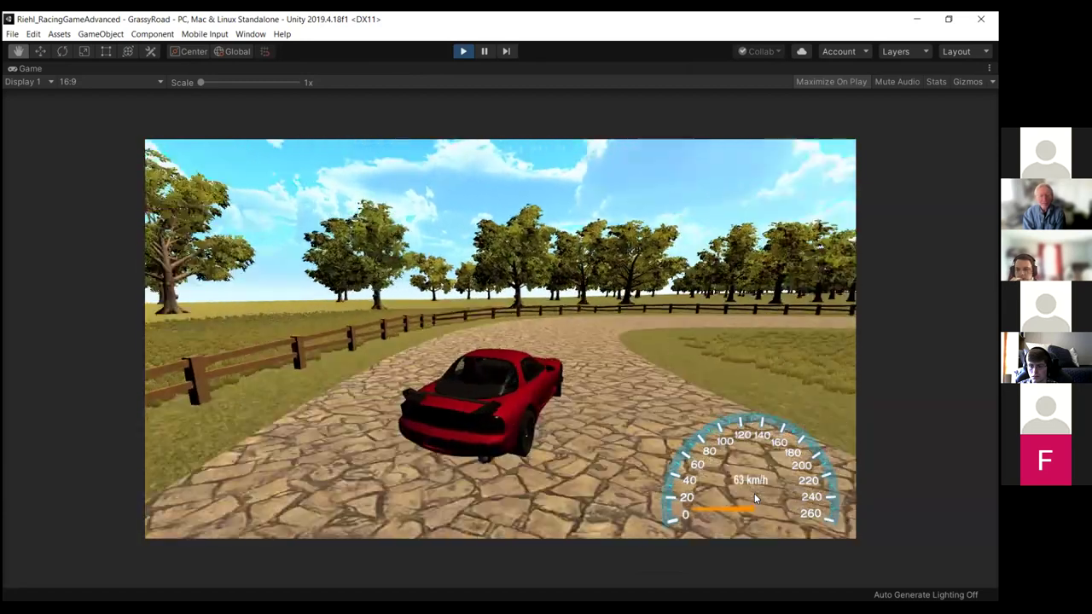
pyautogui.press('Left')
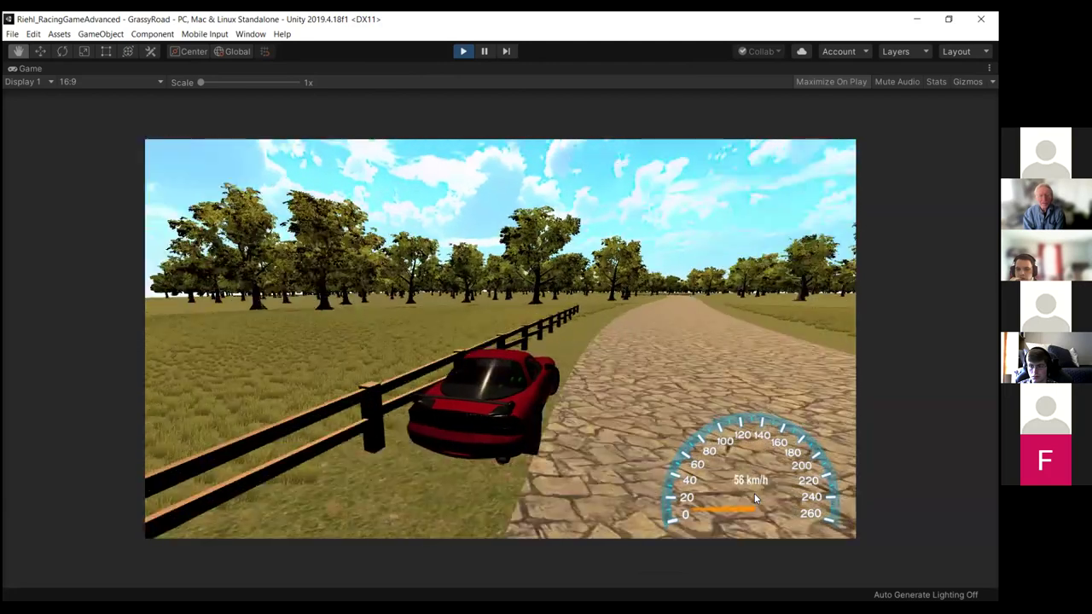
pyautogui.press('Right')
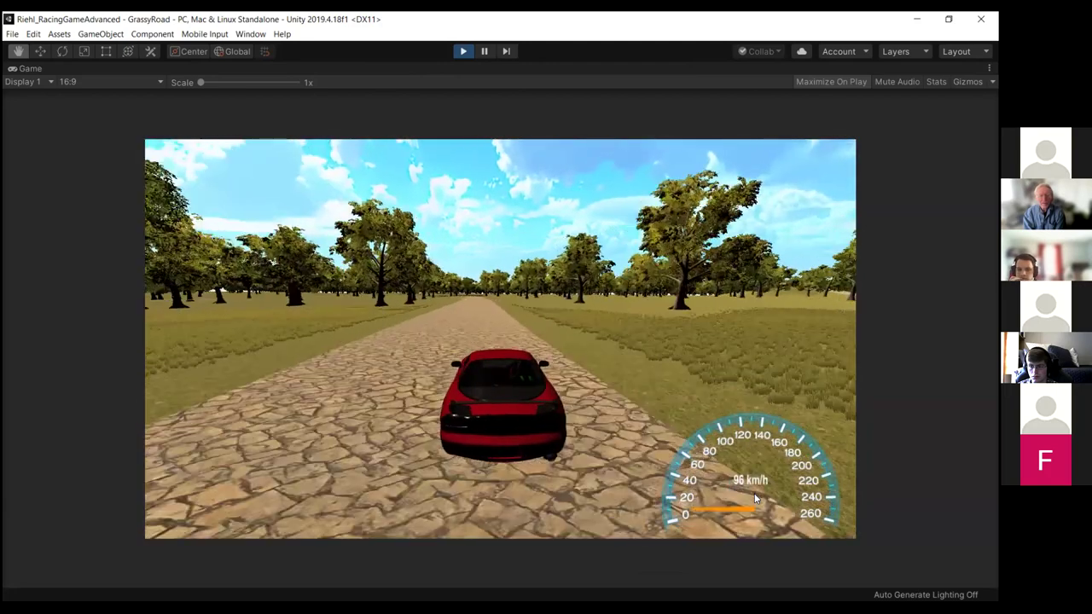
pyautogui.press('Up')
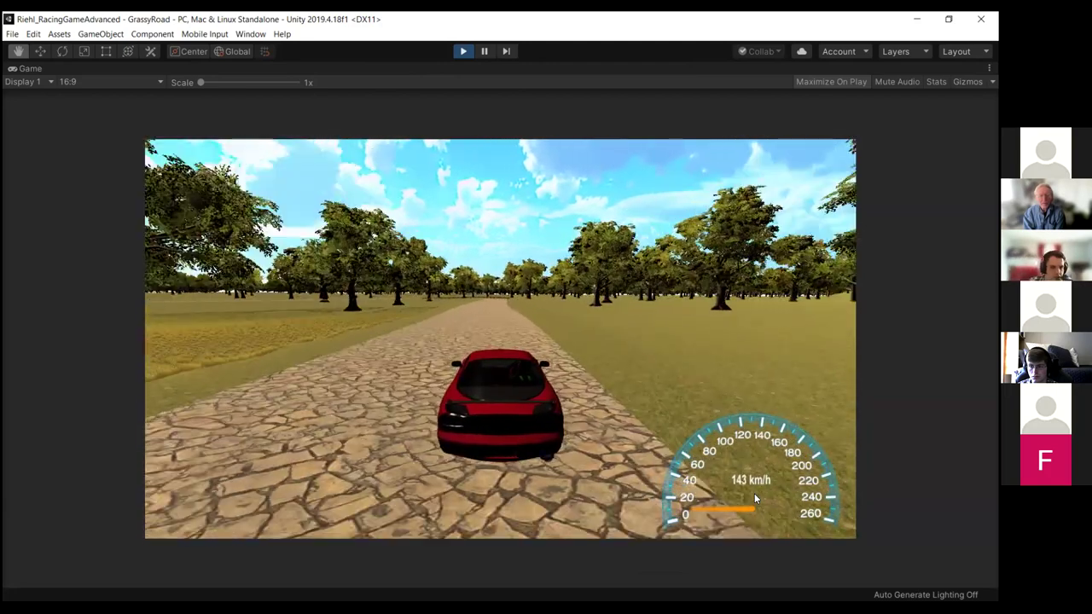
pyautogui.press('Down')
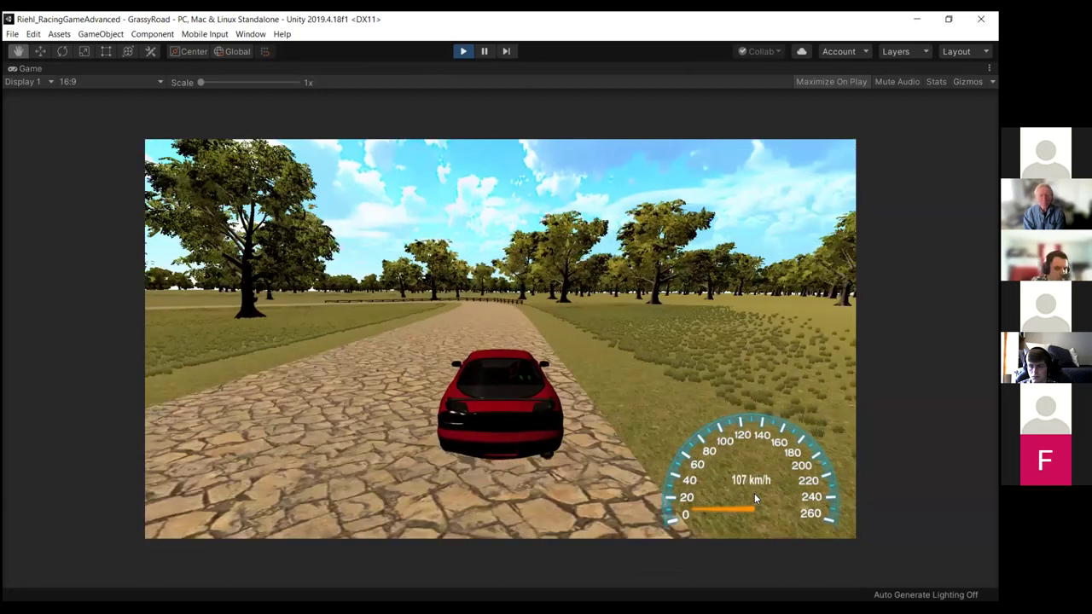
pyautogui.press('Left')
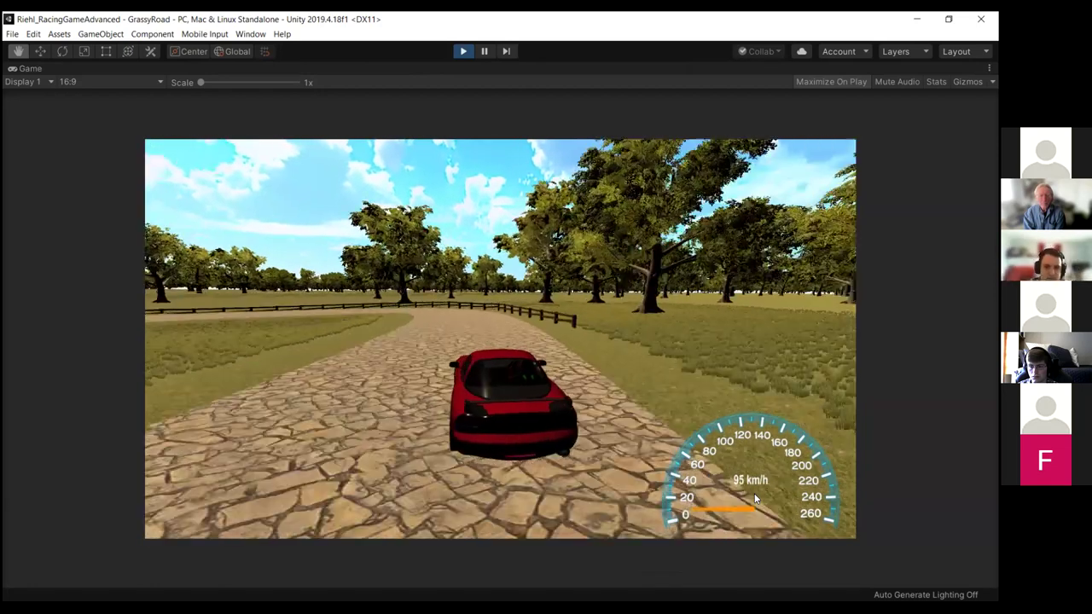
pyautogui.press('Right')
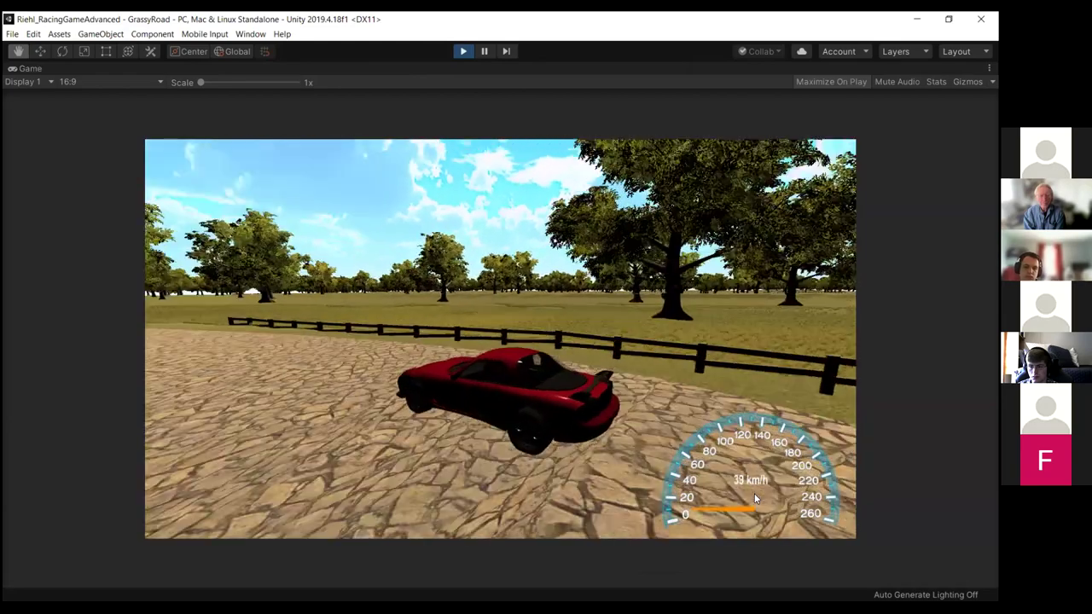
pyautogui.press('Left')
pyautogui.press('Up')
pyautogui.press('Up')
pyautogui.press('Right')
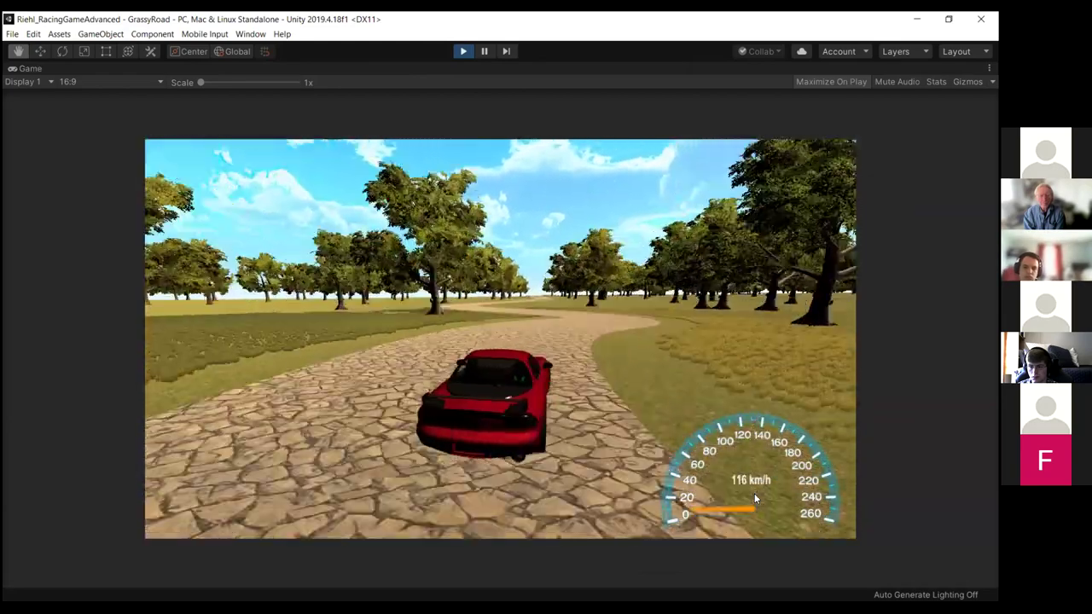
pyautogui.press('Left')
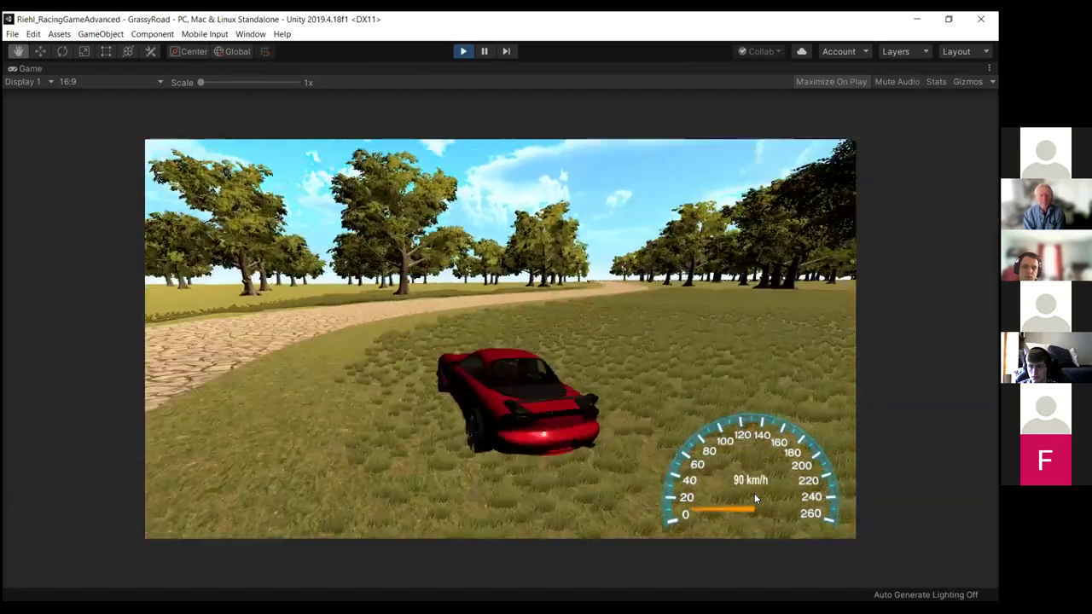
pyautogui.press('Left')
pyautogui.press('Down')
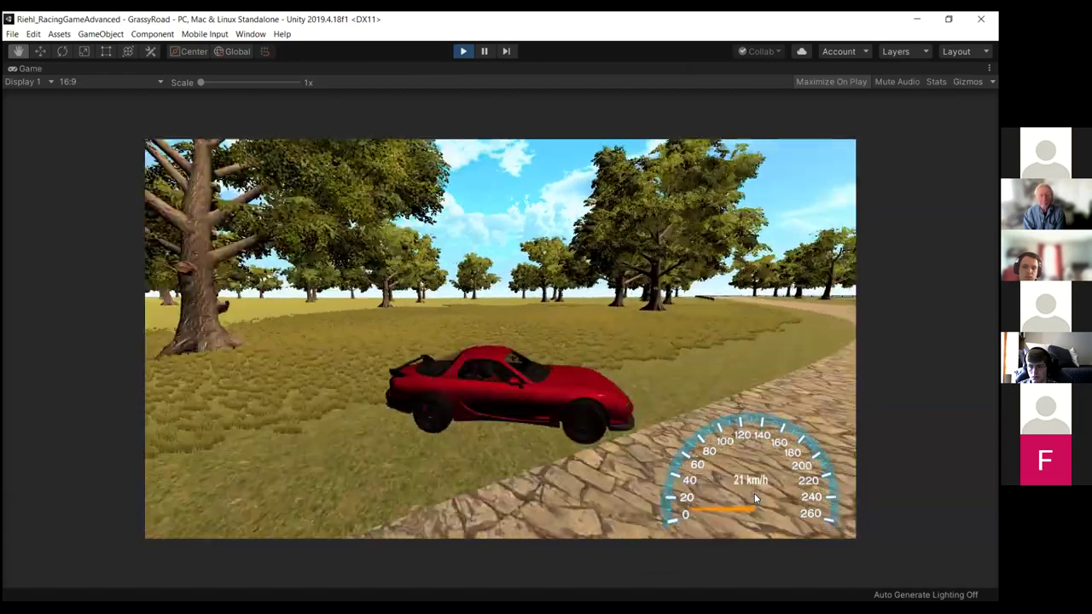
pyautogui.press('Right')
pyautogui.press('Up')
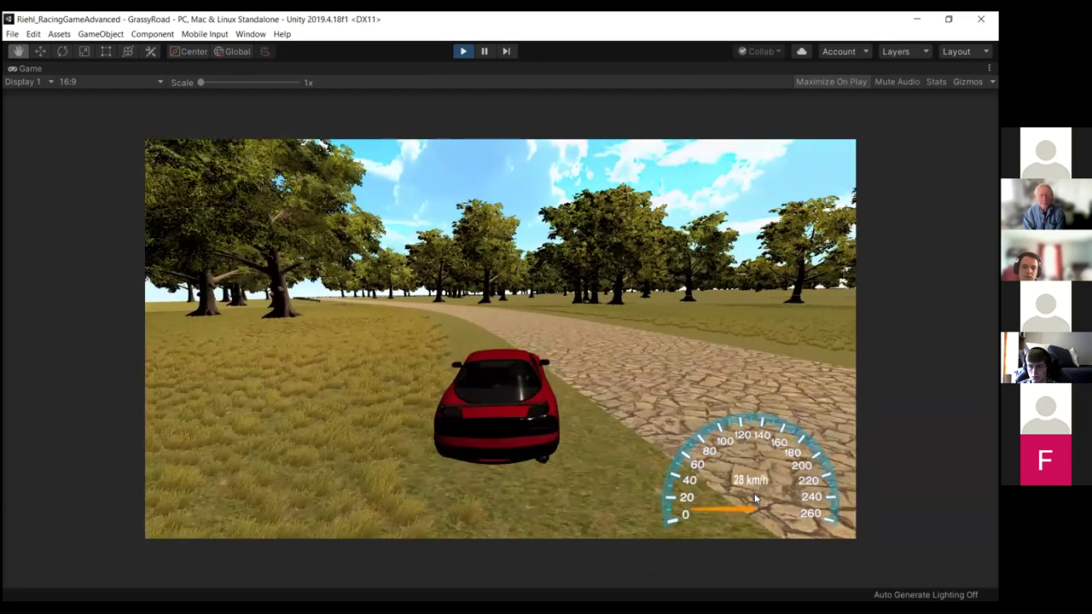
pyautogui.press('Right')
pyautogui.press('Up')
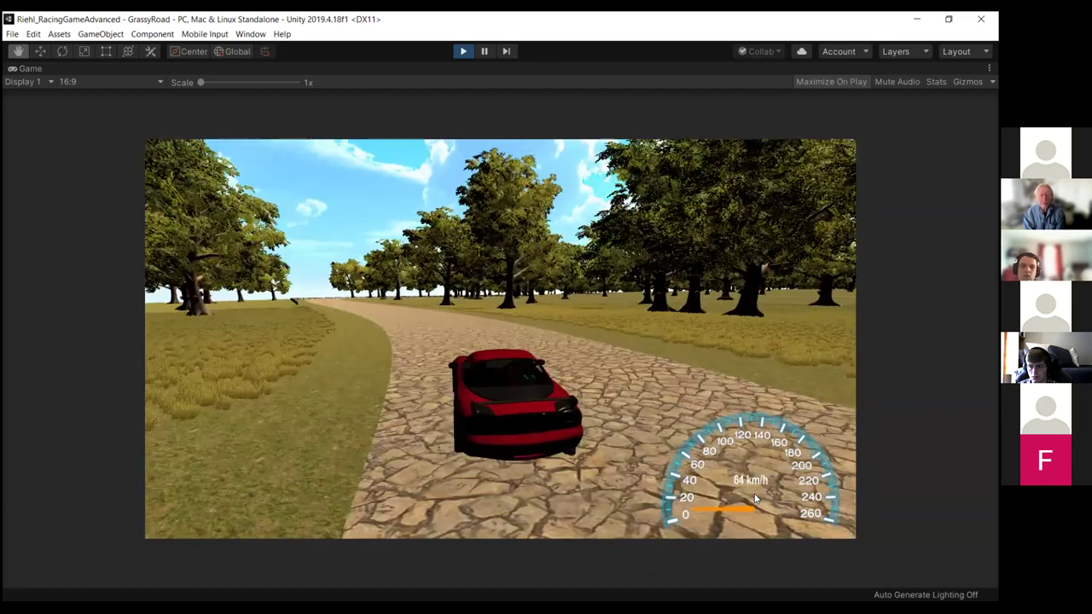
pyautogui.press('Up')
pyautogui.press('Left')
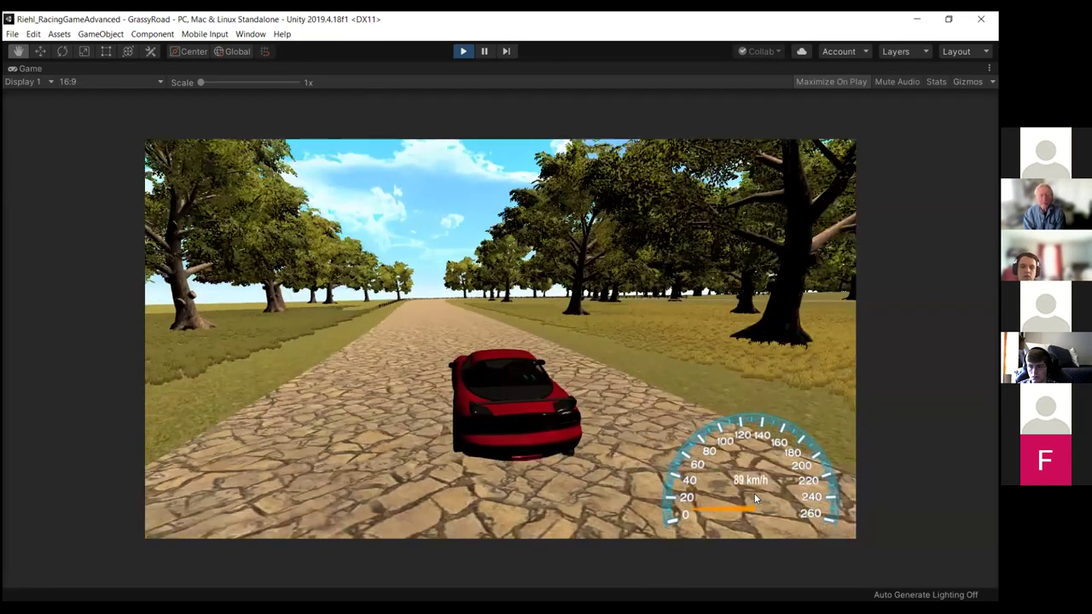
pyautogui.press('Up')
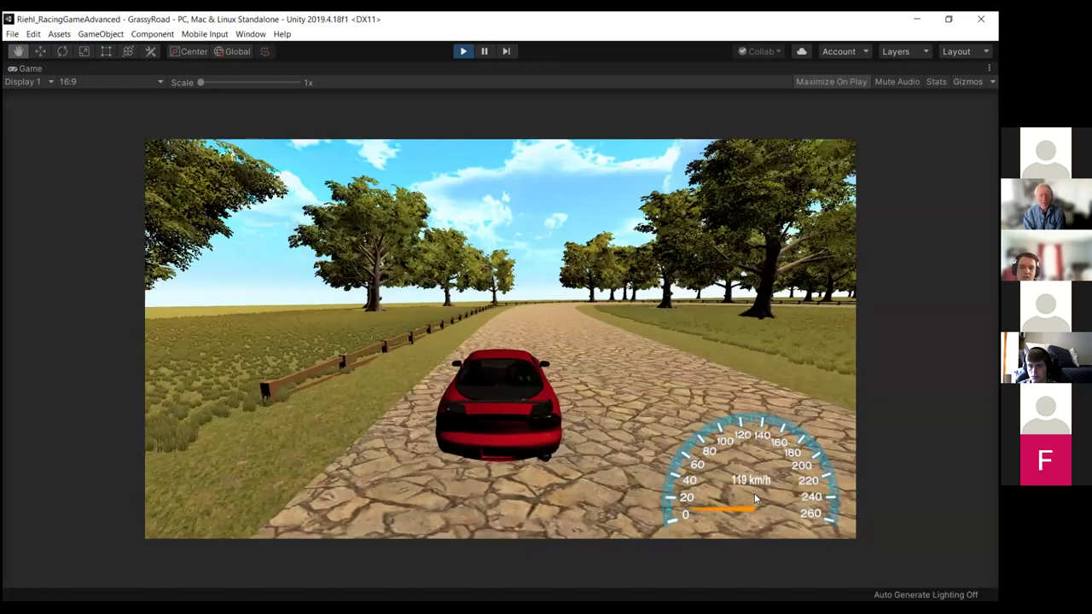
pyautogui.press('Right')
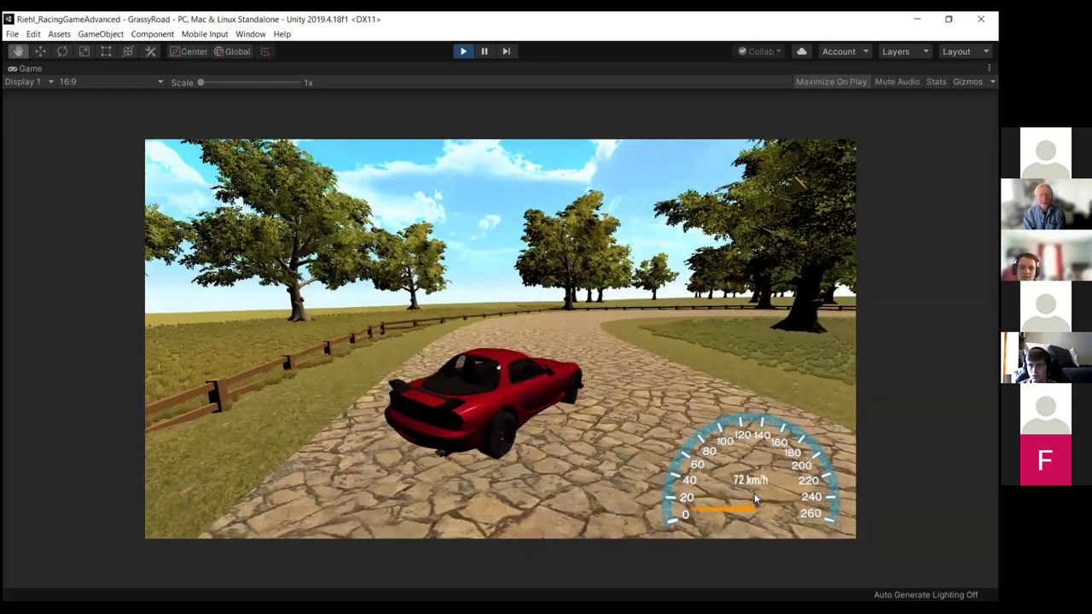
pyautogui.press('Right')
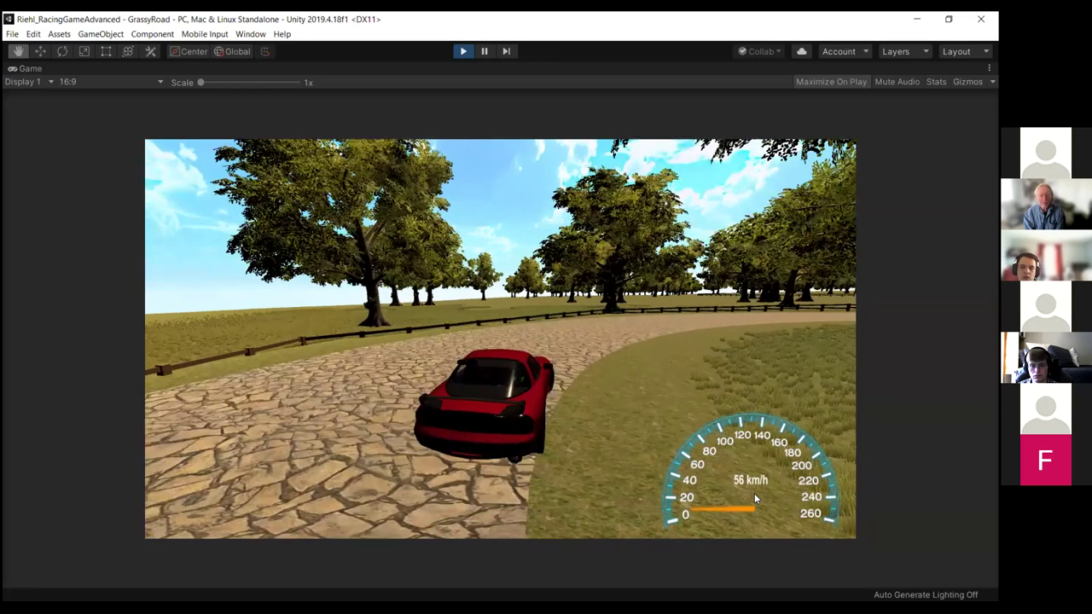
pyautogui.press('Up')
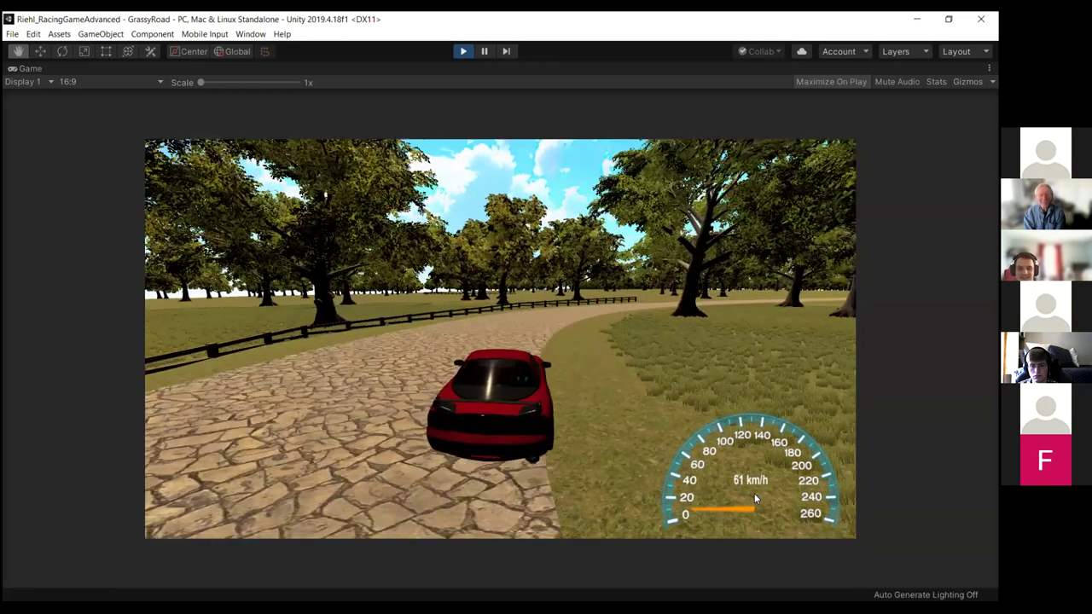
pyautogui.press('Up')
pyautogui.press('Right')
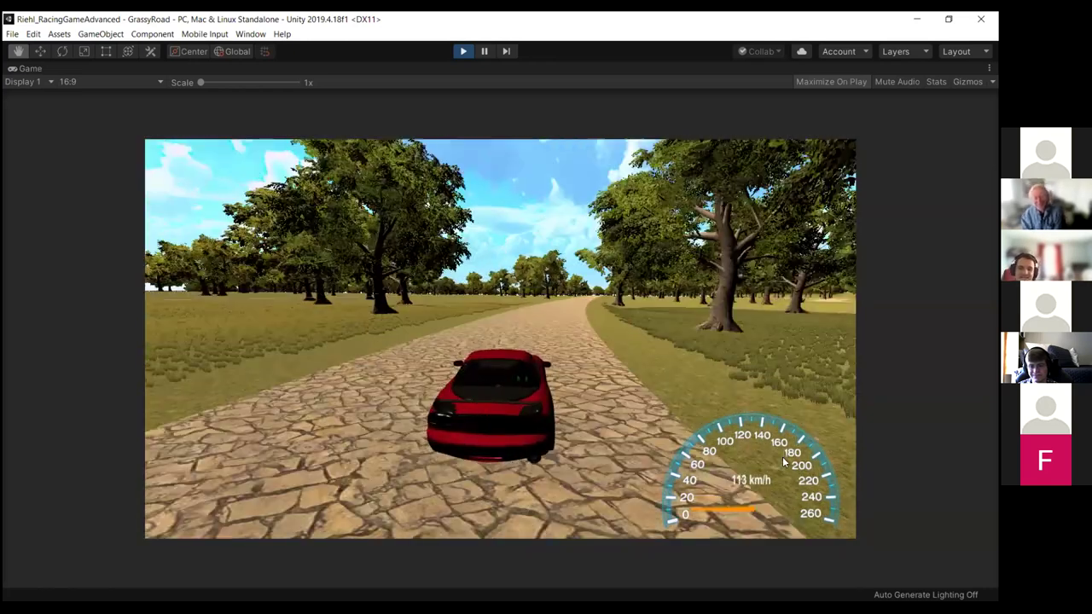
pyautogui.press('Up')
pyautogui.press('Right')
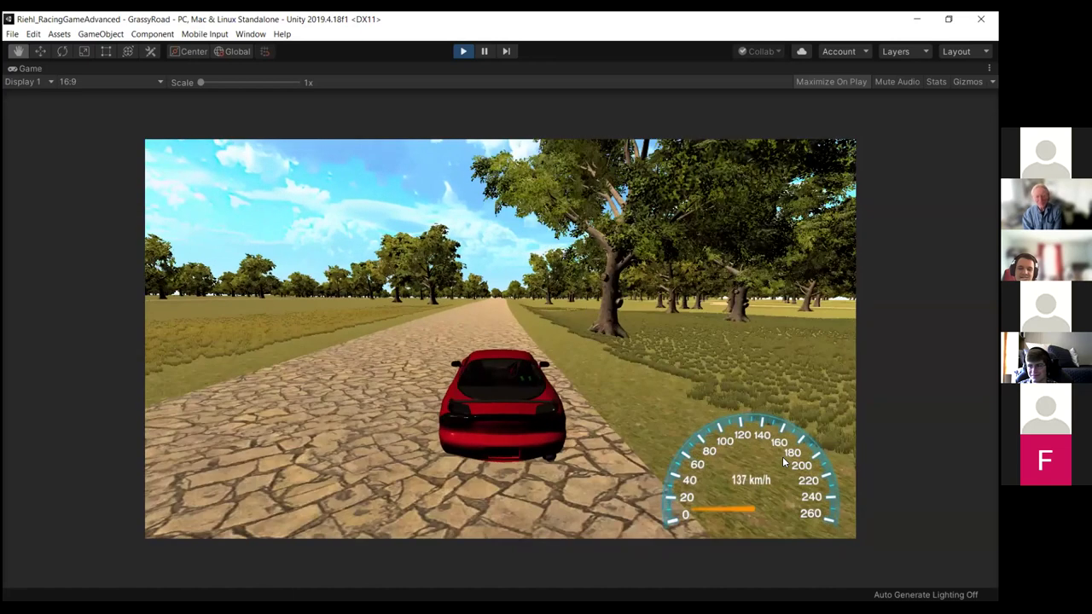
pyautogui.press('Up')
pyautogui.press('Left')
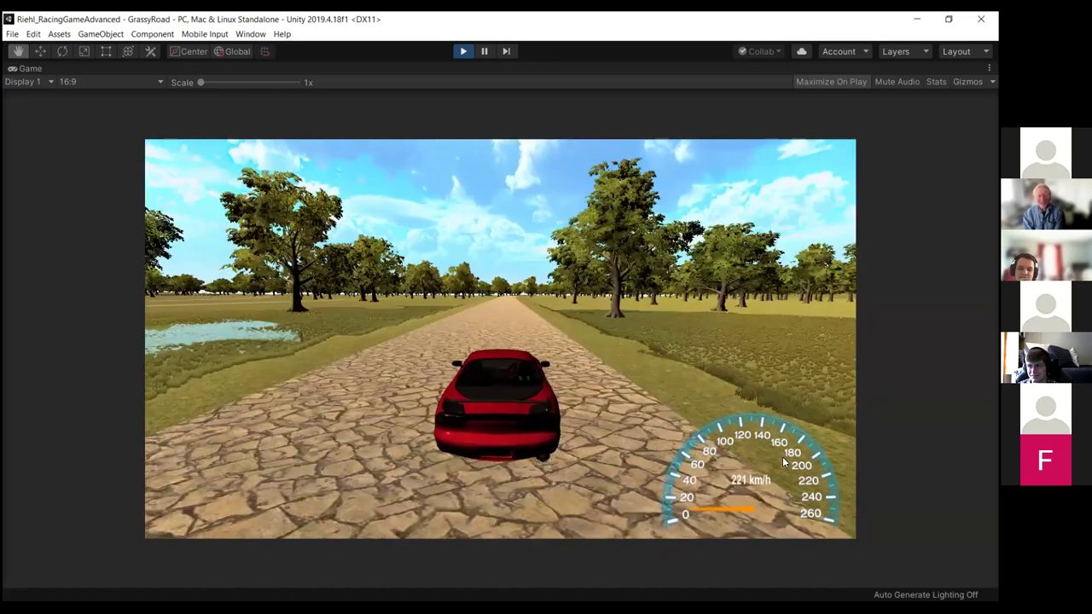
pyautogui.press('Up')
pyautogui.press('Right')
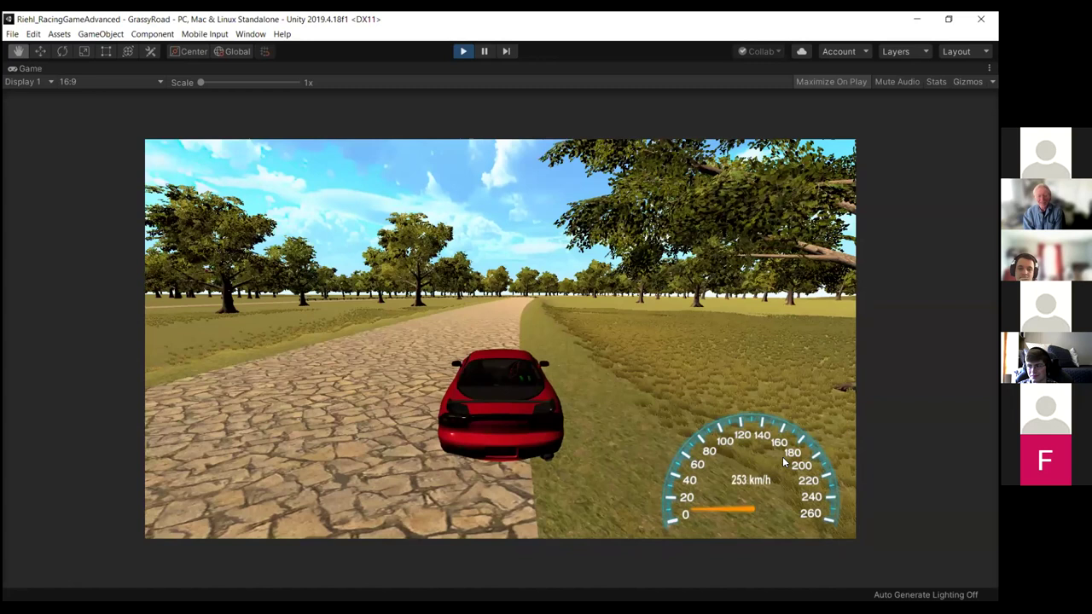
pyautogui.press('Left')
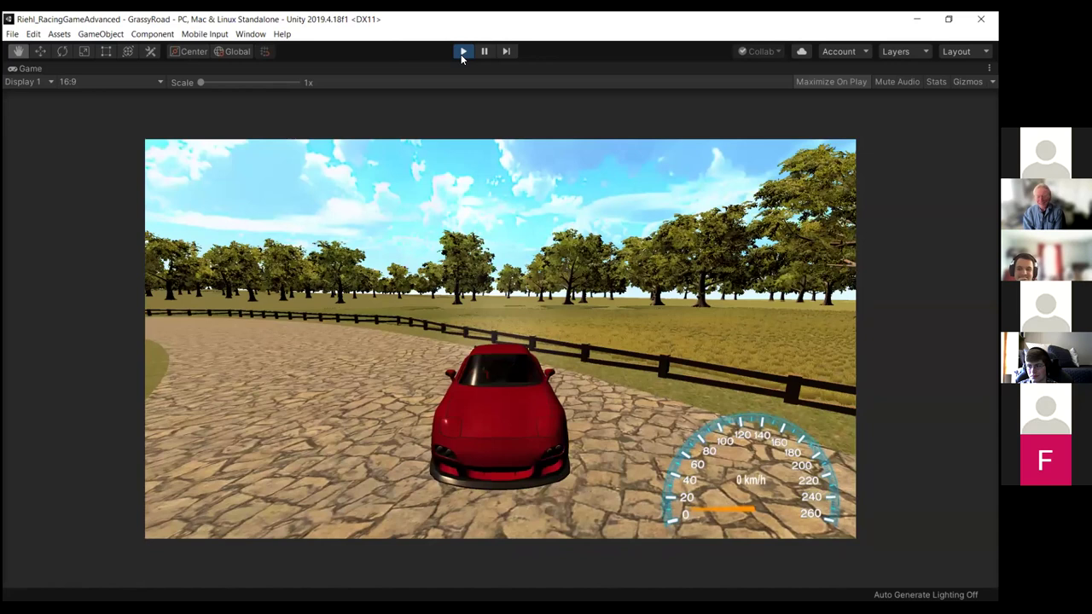
pyautogui.click(462, 52)
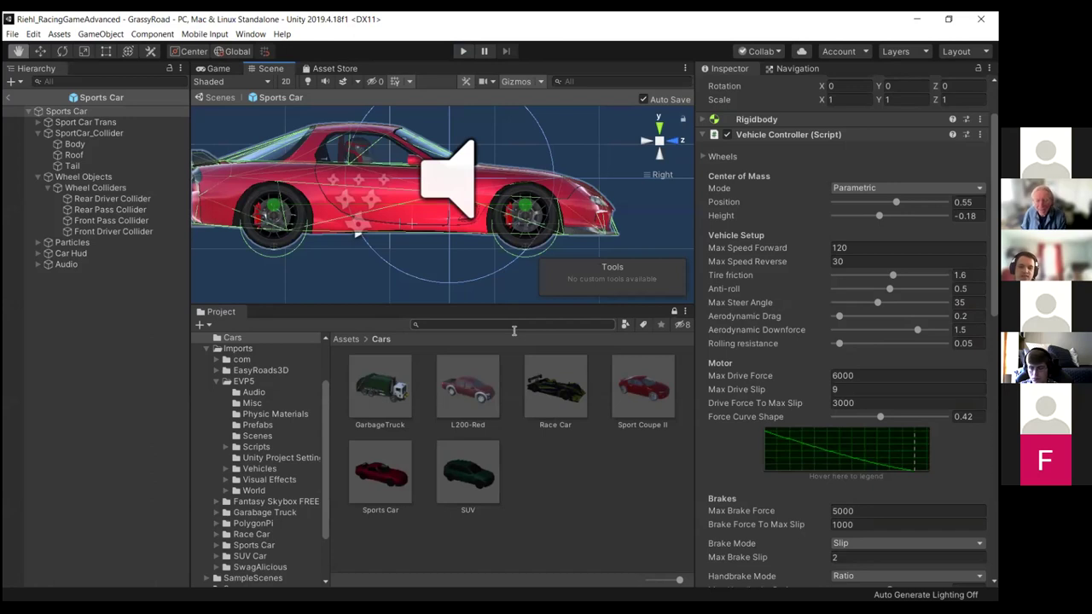
# View the whole sports car from its side and review the Vehicle Controller's setup, motor and brake settings
pyautogui.keyDown('alt'); pyautogui.moveTo(535, 186); pyautogui.dragTo(619, 151); pyautogui.keyUp('alt')
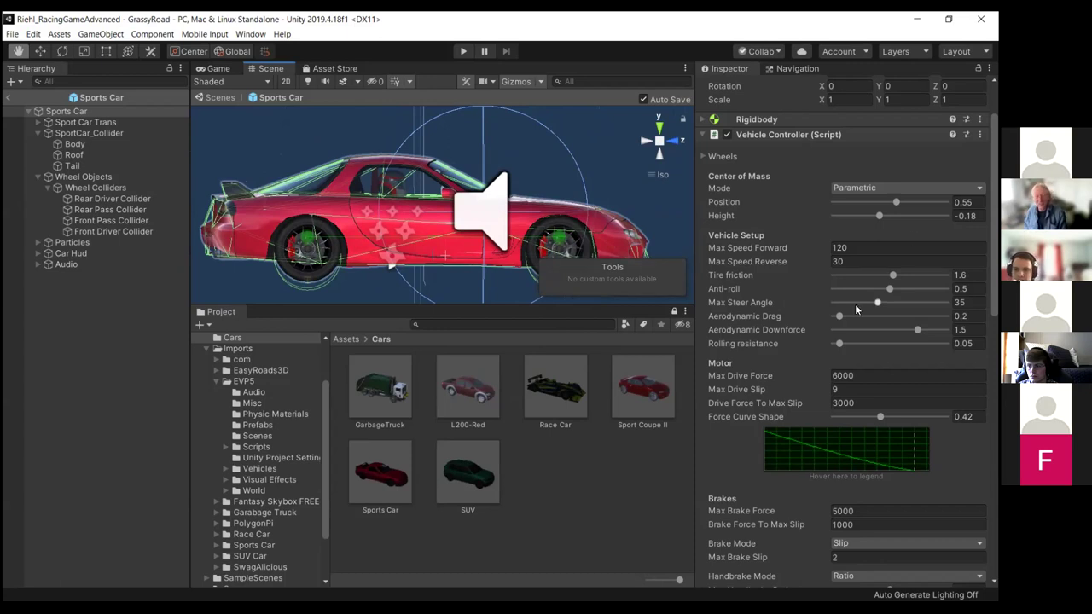
pyautogui.scroll(-5, 857, 310)
pyautogui.scroll(6, 856, 310)
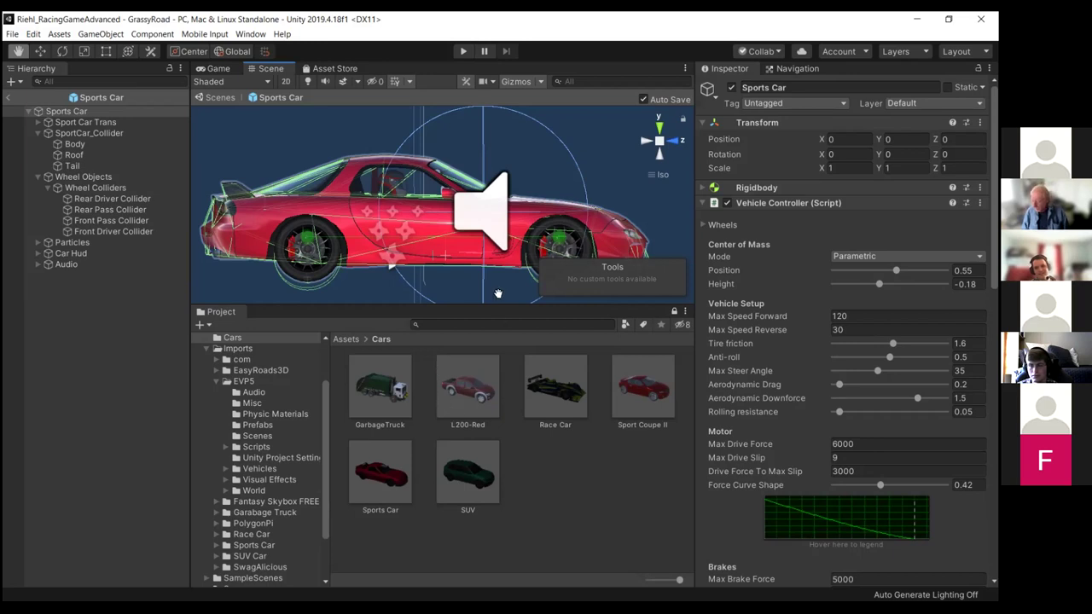
# View the sports car prefab from its front corner
pyautogui.keyDown('alt'); pyautogui.moveTo(570, 192); pyautogui.dragTo(584, 213); pyautogui.keyUp('alt')
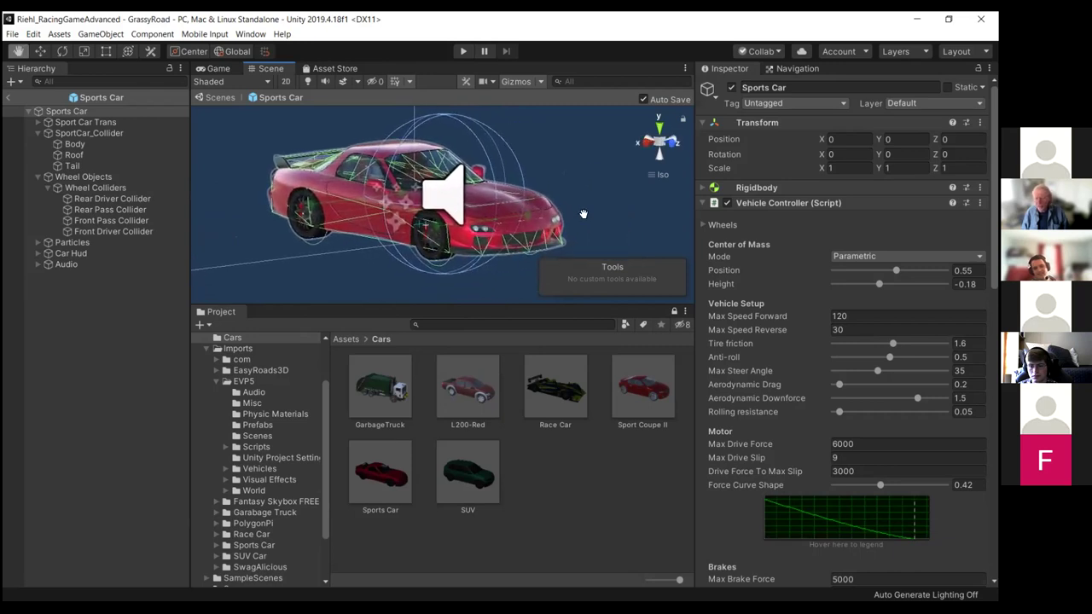
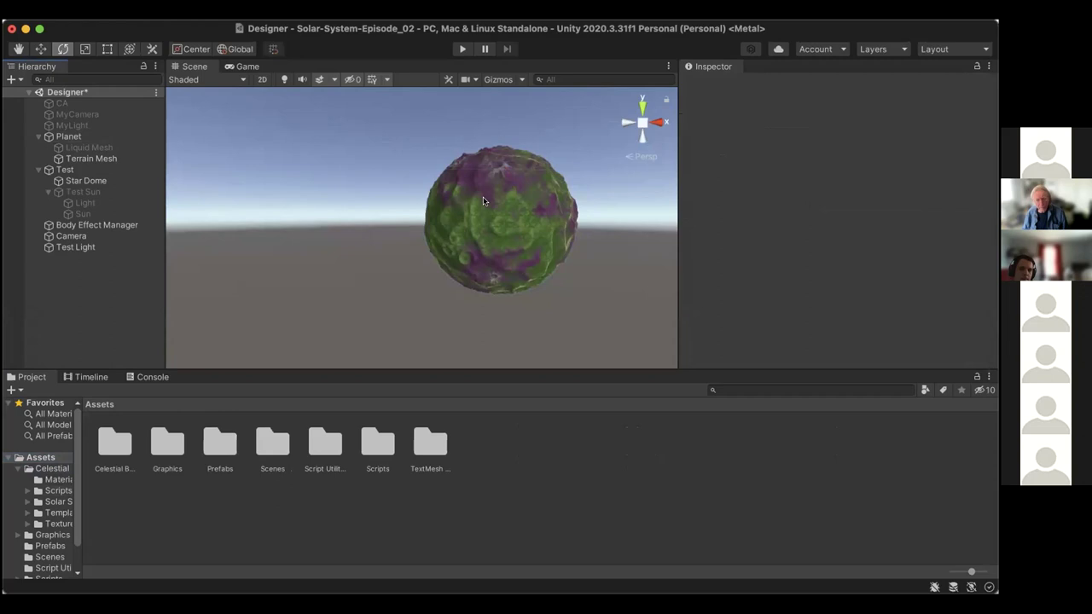
# Inspect the planet in the Designer scene up close, and randomize both the Planet's shape and shading several times
pyautogui.scroll(5, 483, 201)
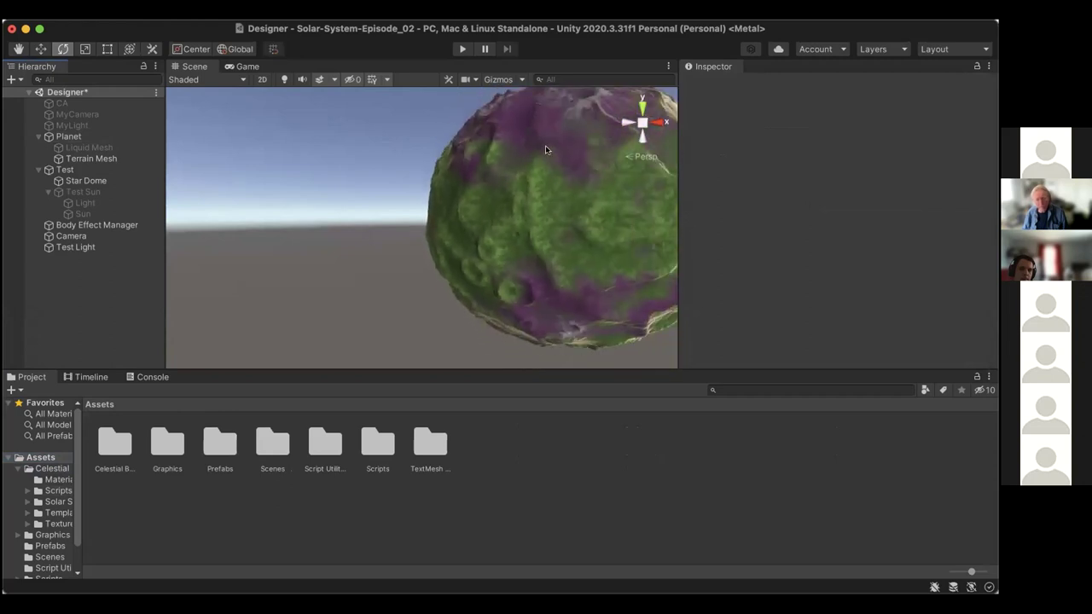
pyautogui.keyDown('alt'); pyautogui.moveTo(532, 185); pyautogui.dragTo(476, 226); pyautogui.keyUp('alt')
pyautogui.scroll(-3, 476, 226)
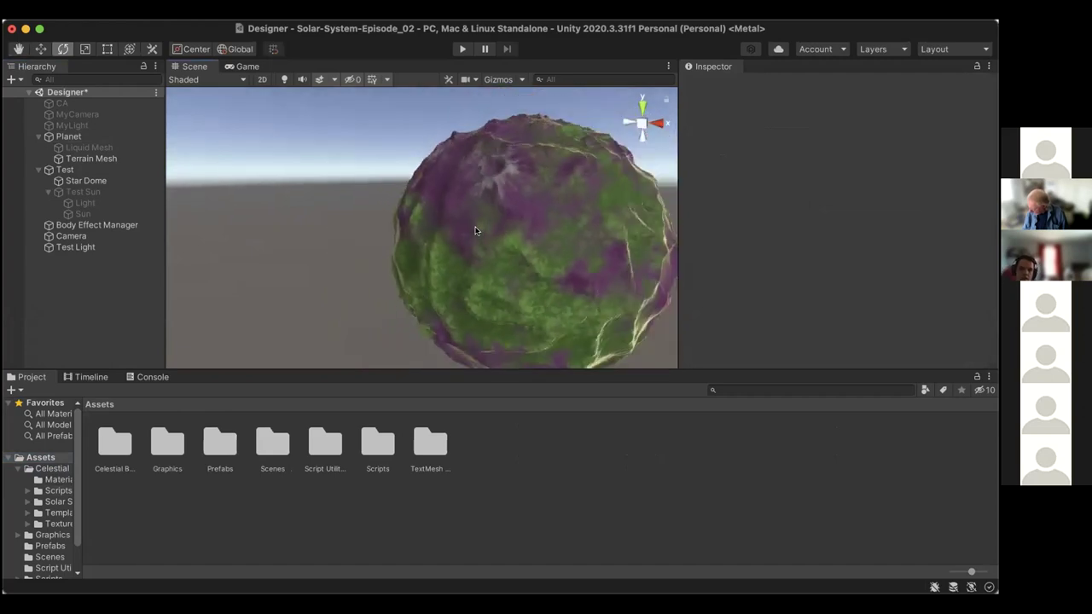
pyautogui.click(79, 137)
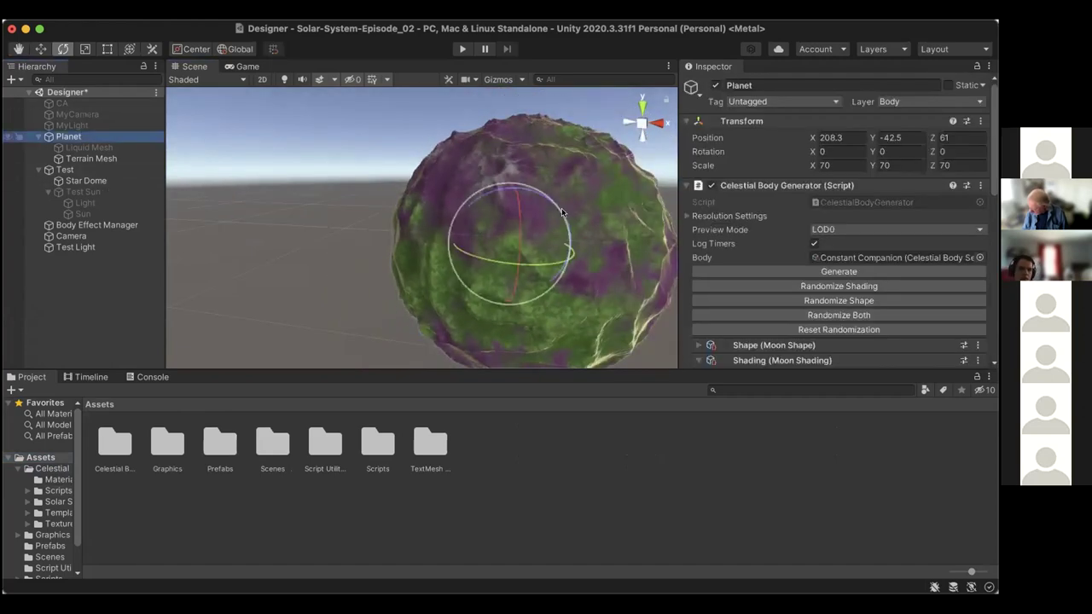
pyautogui.click(789, 315)
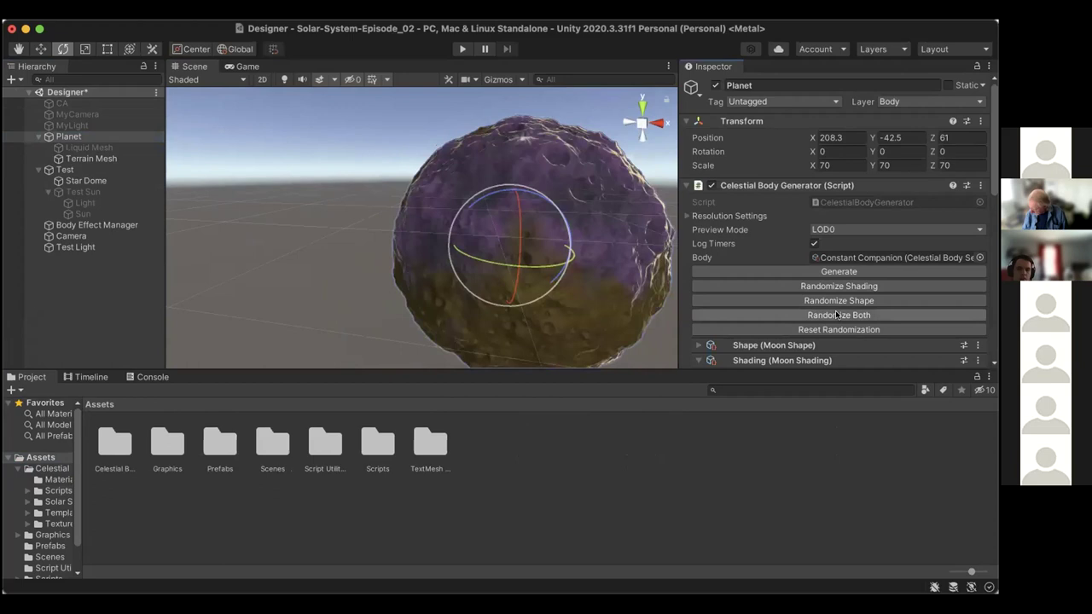
pyautogui.click(791, 305)
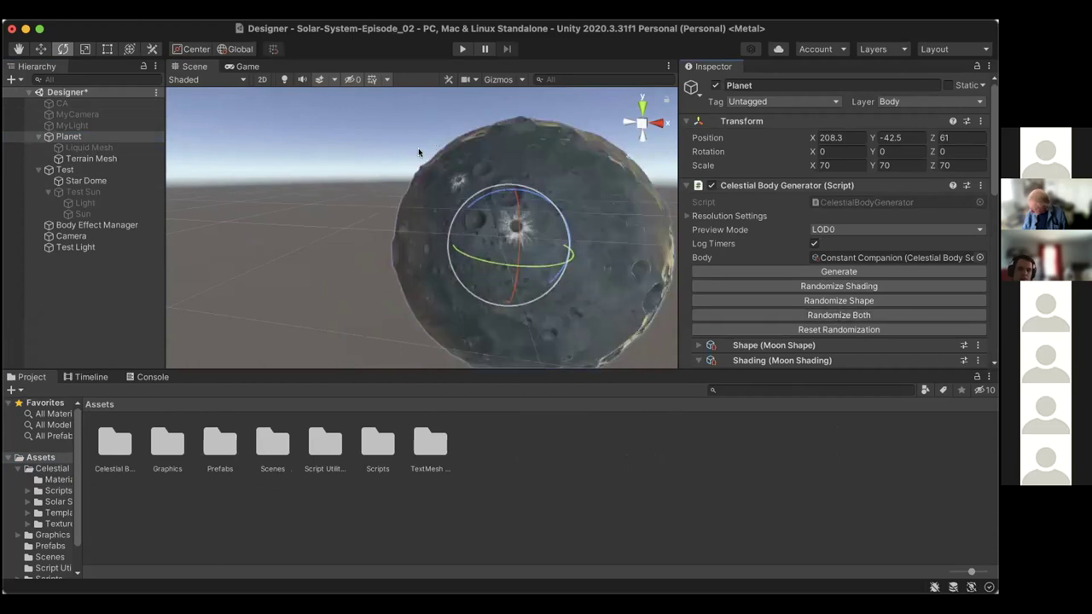
pyautogui.click(808, 315)
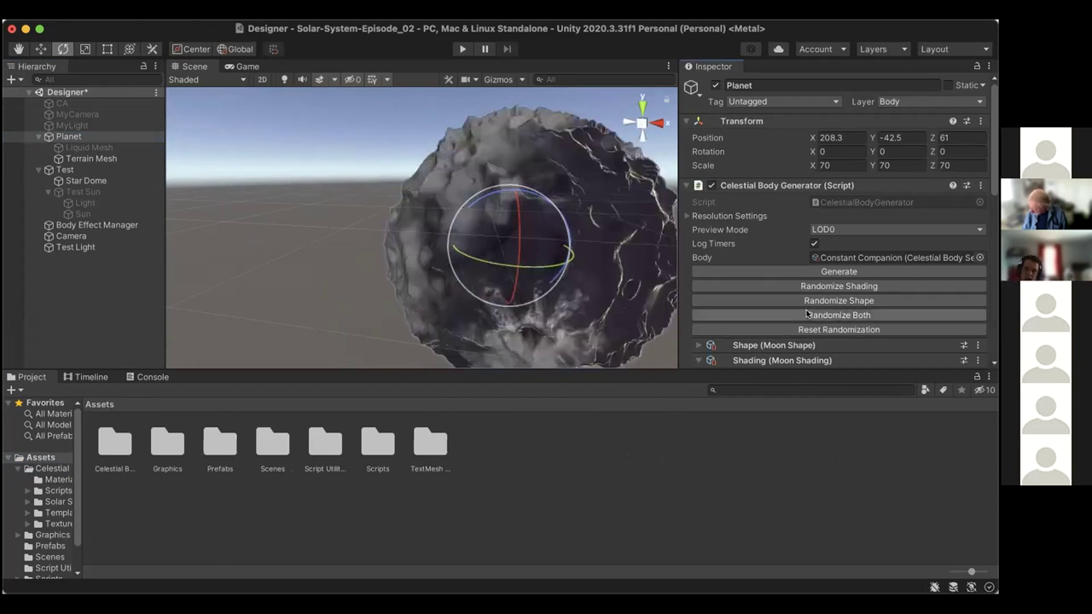
pyautogui.click(856, 315)
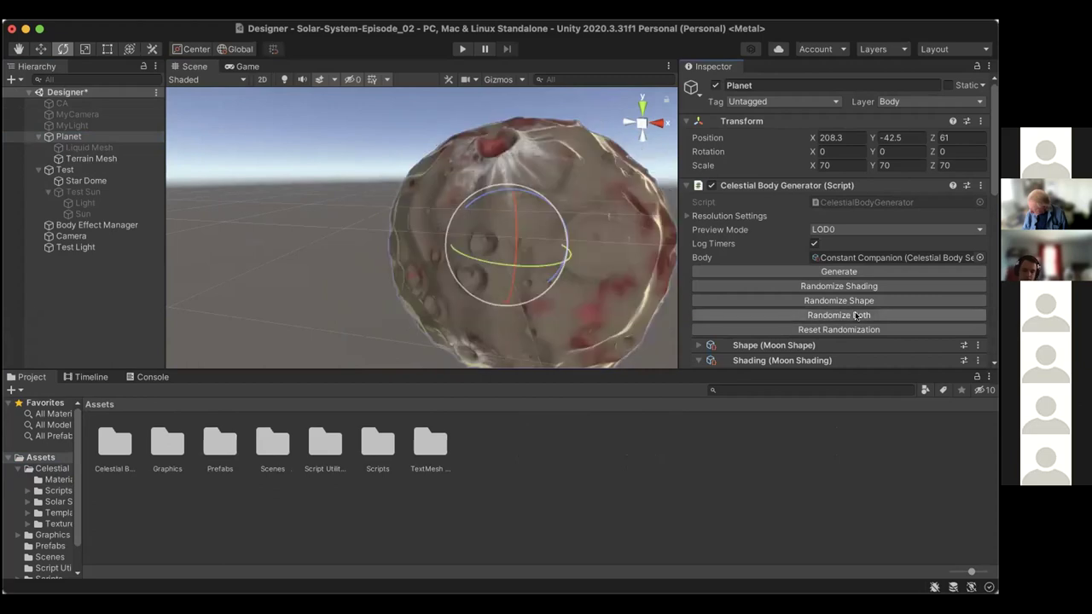
pyautogui.click(856, 315)
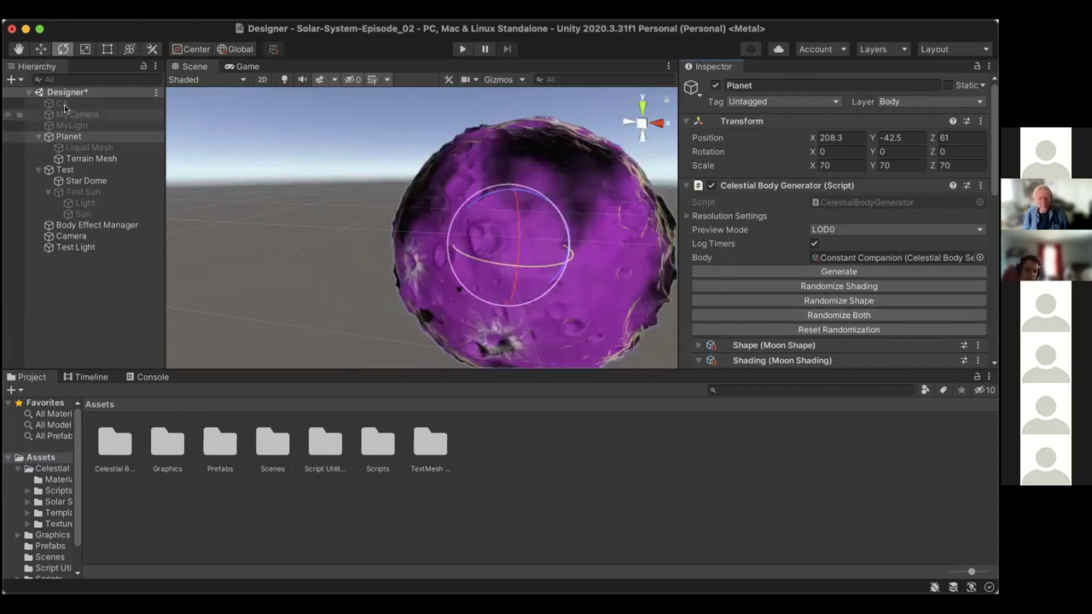
# Check the CA object's script settings, play the scene to view its generated grid beside the planet in the Scene view, and stop play mode
pyautogui.click(63, 104)
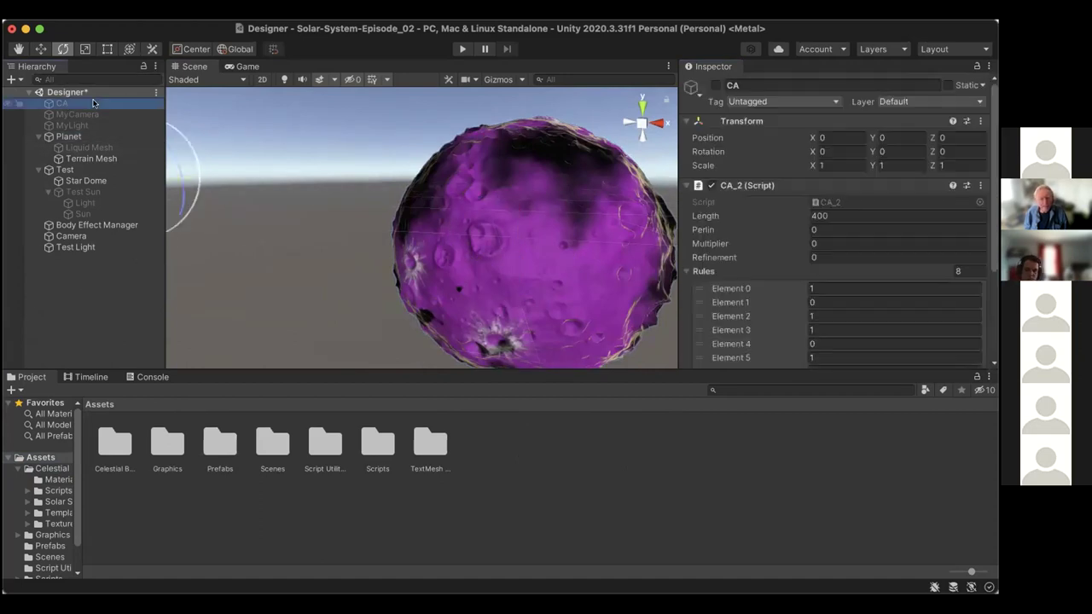
pyautogui.click(90, 293)
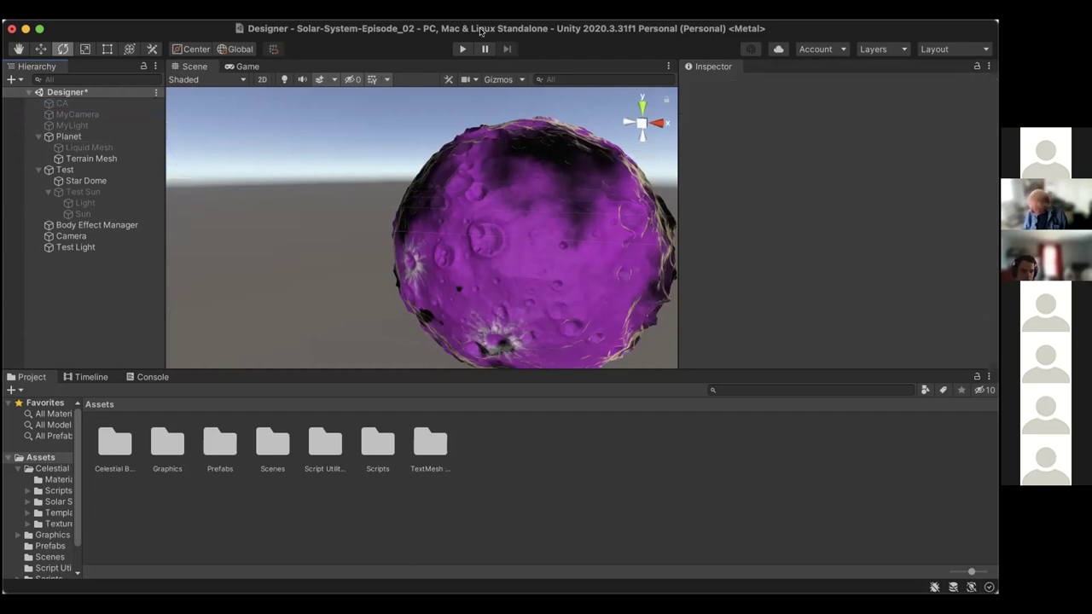
pyautogui.click(462, 49)
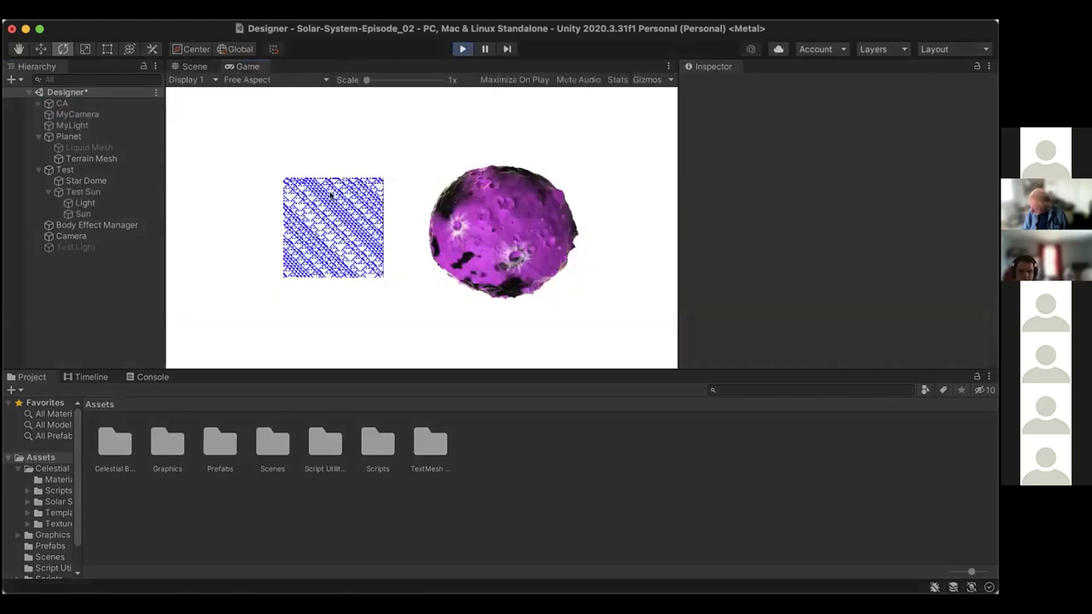
pyautogui.click(192, 66)
pyautogui.keyDown('alt'); pyautogui.moveTo(356, 170); pyautogui.dragTo(256, 169); pyautogui.keyUp('alt')
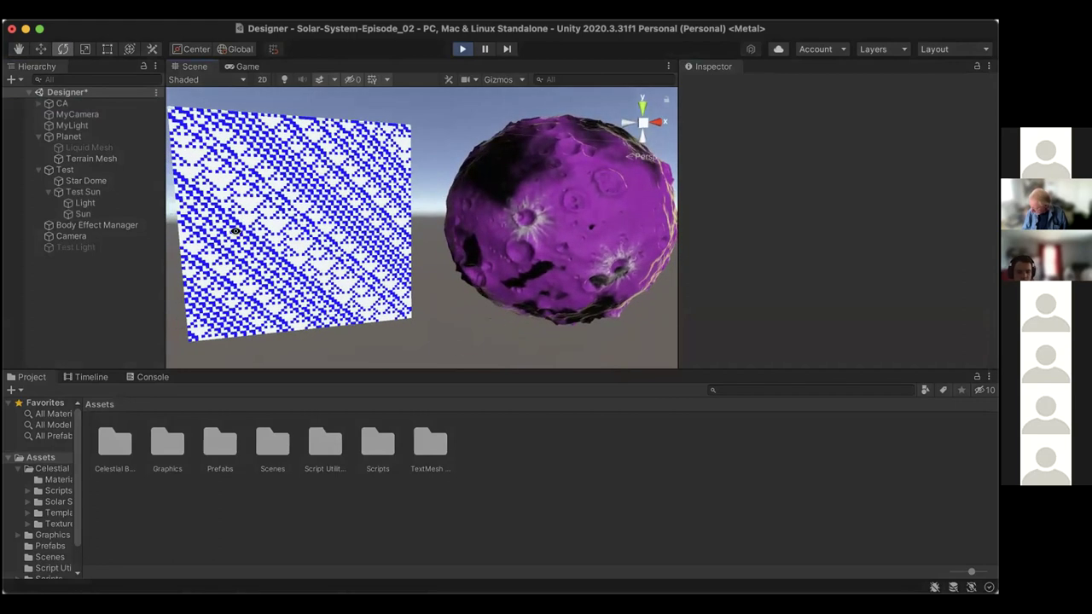
pyautogui.moveTo(235, 231); pyautogui.dragTo(284, 238, button='middle')
pyautogui.keyDown('alt'); pyautogui.moveTo(314, 246); pyautogui.dragTo(278, 235); pyautogui.keyUp('alt')
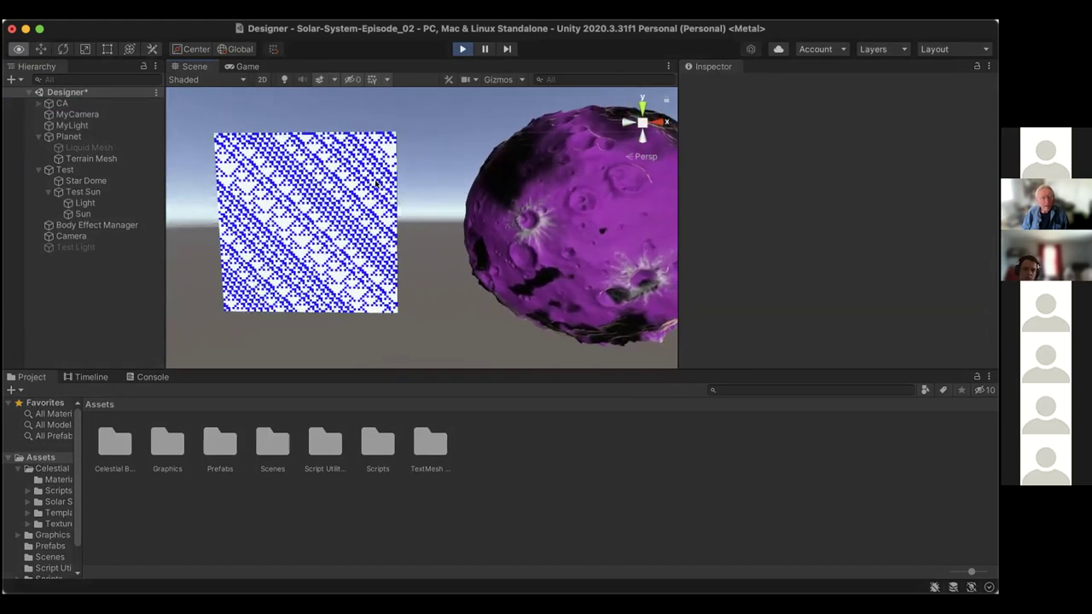
pyautogui.moveTo(434, 171); pyautogui.dragTo(414, 179, button='middle')
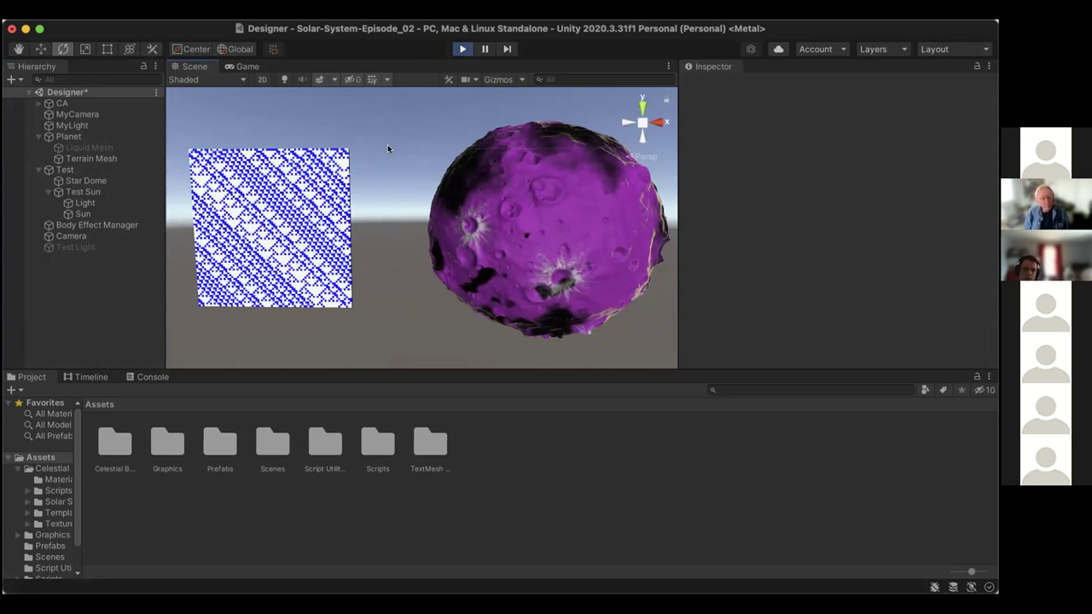
pyautogui.click(460, 49)
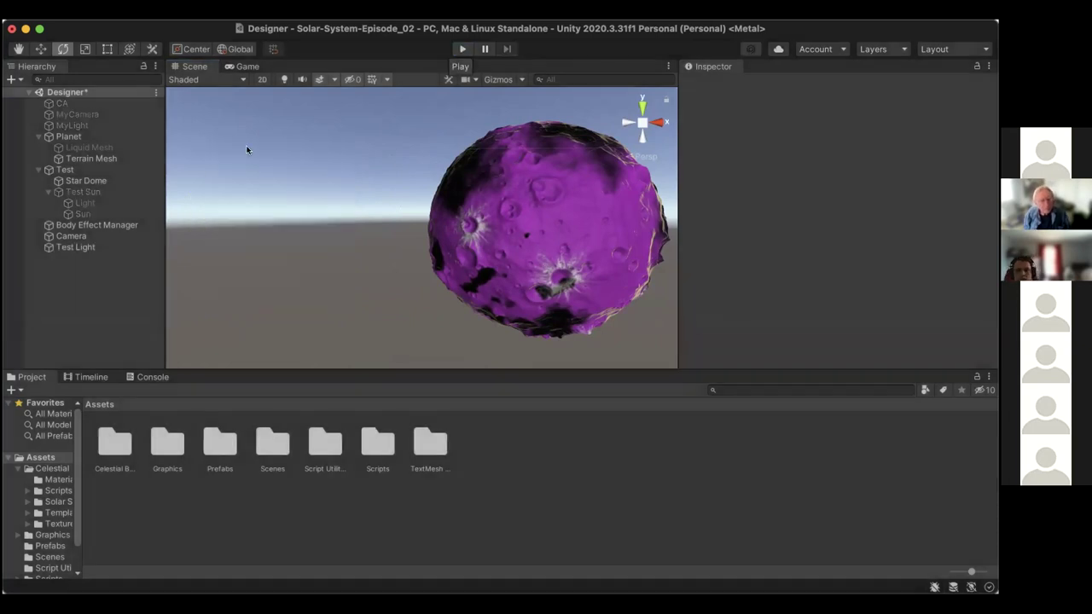
# In the CA object's rules, set Element 1 to 1, Element 2 to 0, Element 3 to 0 and Element 4 to 1
pyautogui.click(62, 104)
pyautogui.scroll(-3, 771, 305)
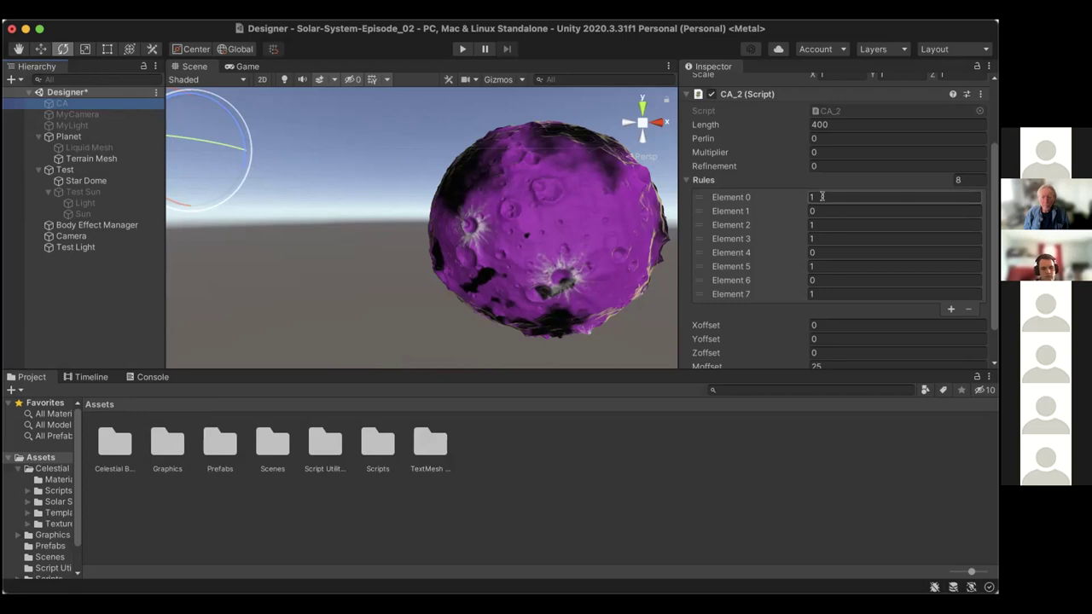
pyautogui.press('BackSpace')
pyautogui.write('0')
pyautogui.click(826, 210)
pyautogui.write('1')
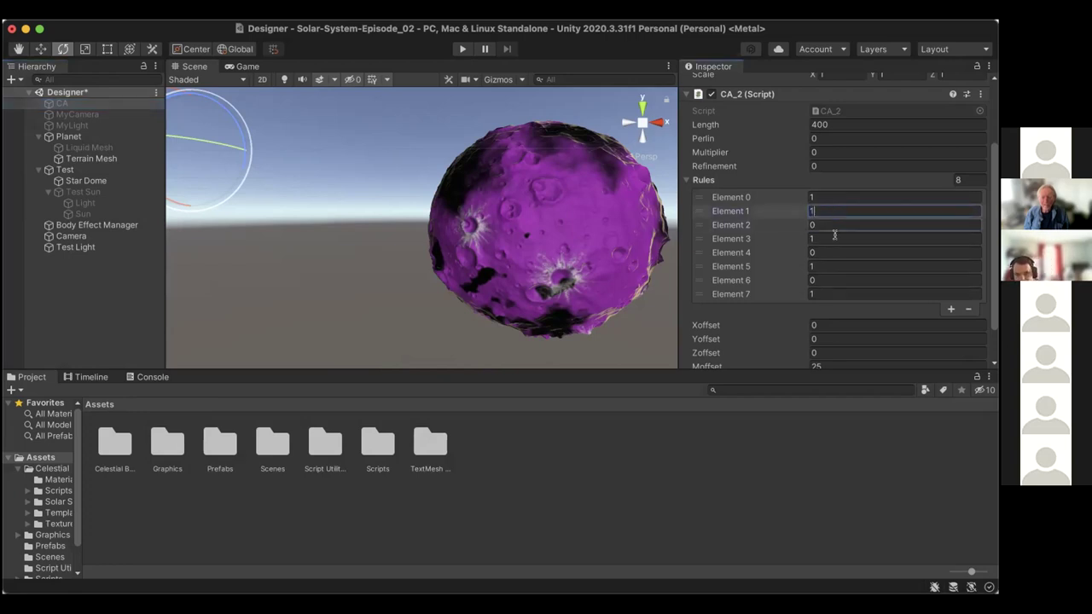
pyautogui.click(827, 252)
pyautogui.write('1')
pyautogui.click(835, 238)
pyautogui.write('0')
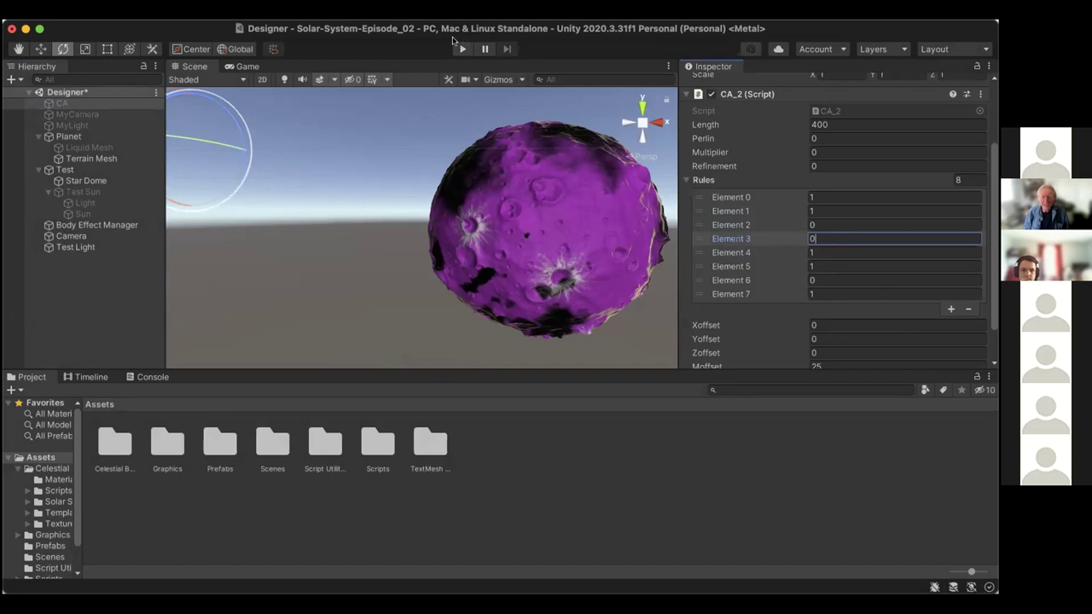
# Randomize the Planet's shape and shading twice, and run the scene briefly to view it with the new CA pattern
pyautogui.click(72, 136)
pyautogui.click(815, 224)
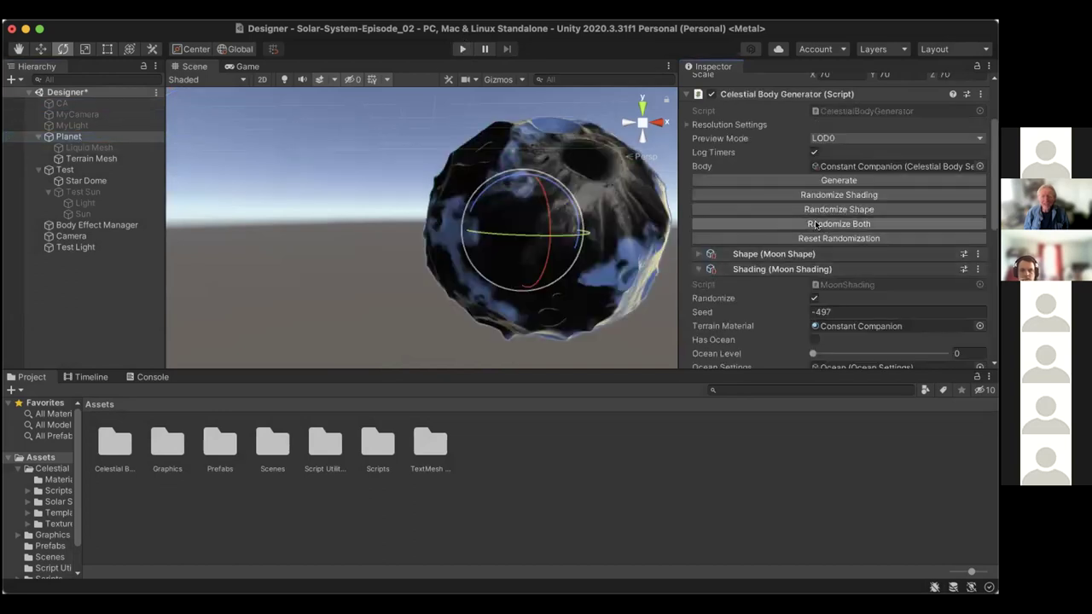
pyautogui.click(815, 224)
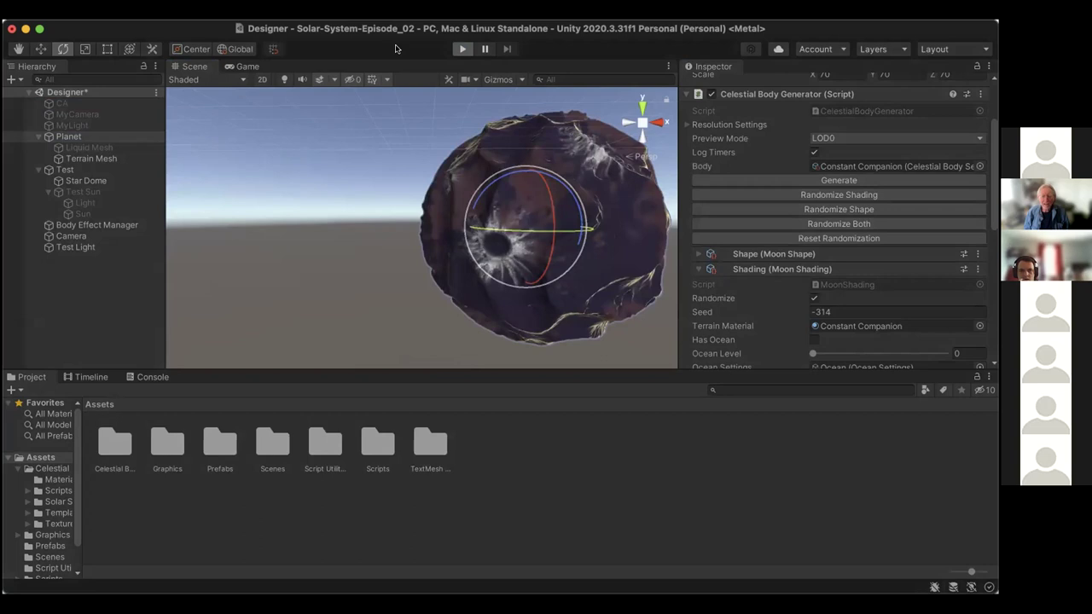
pyautogui.press('super+p')
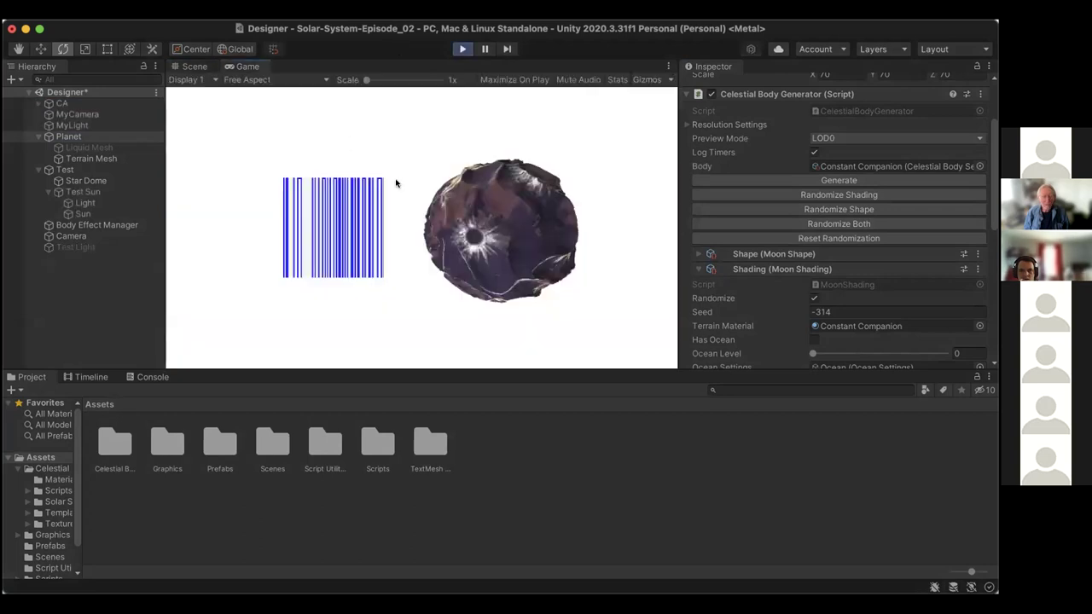
pyautogui.click(459, 49)
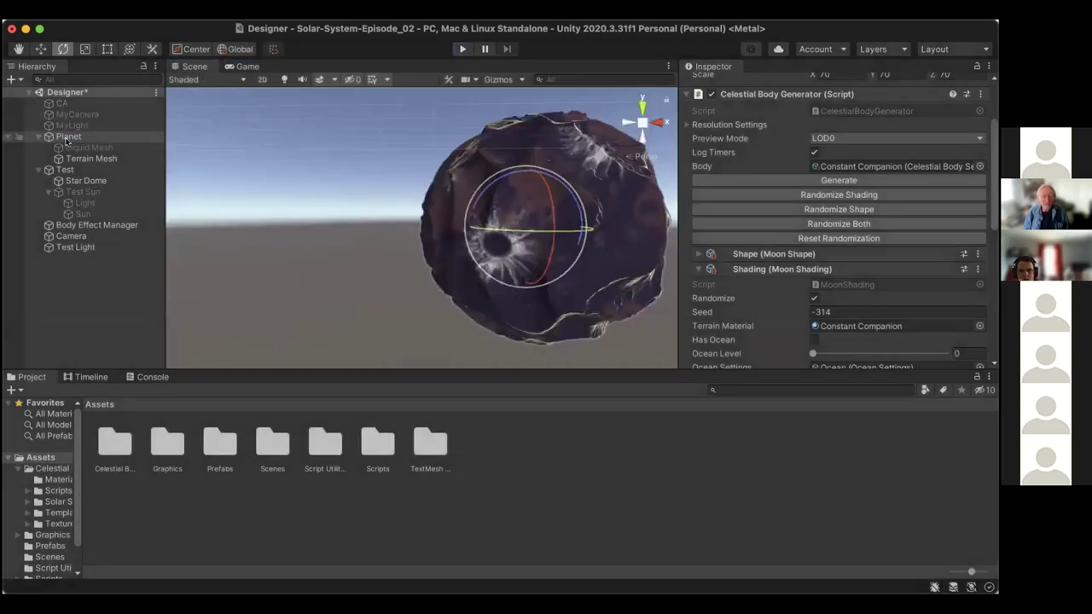
# Set the CA rules' Element 3 to 1 and Element 5 to 0, and test the resulting pattern briefly in play mode
pyautogui.click(52, 104)
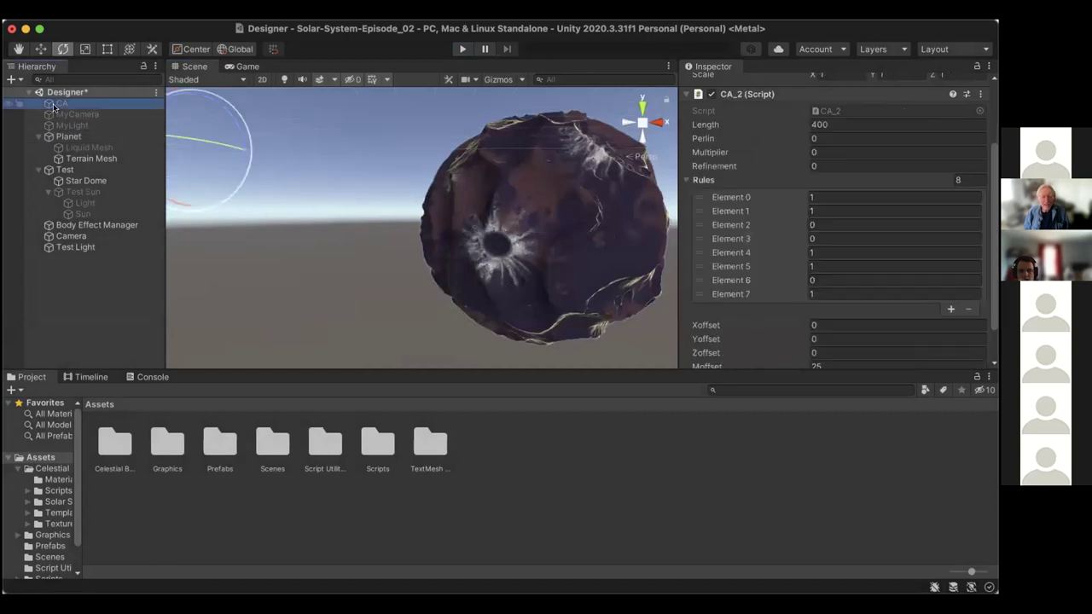
pyautogui.click(826, 237)
pyautogui.write('1')
pyautogui.click(826, 266)
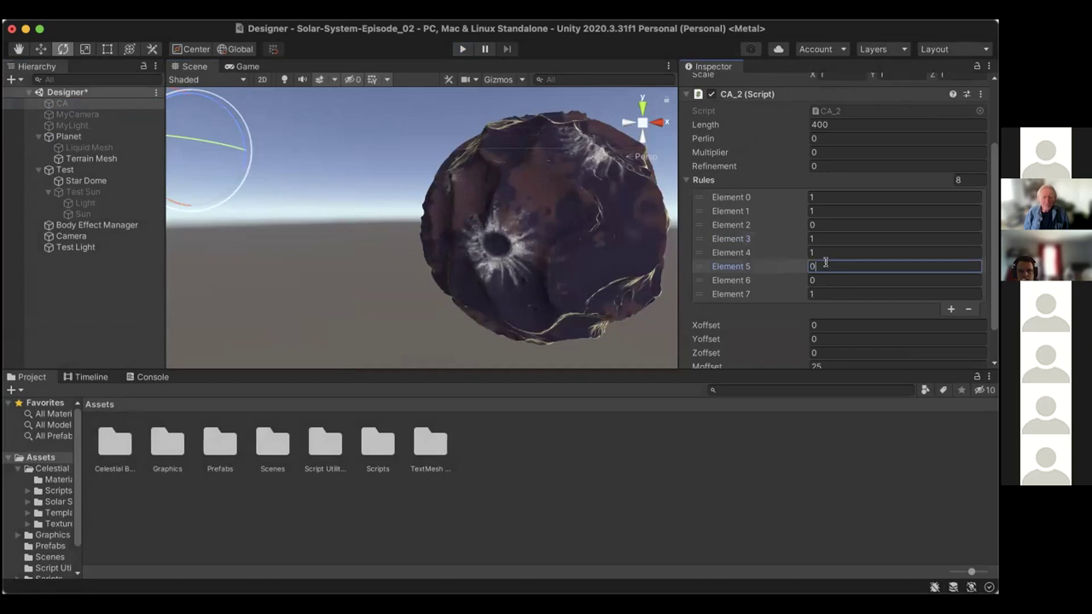
pyautogui.click(113, 296)
pyautogui.click(464, 49)
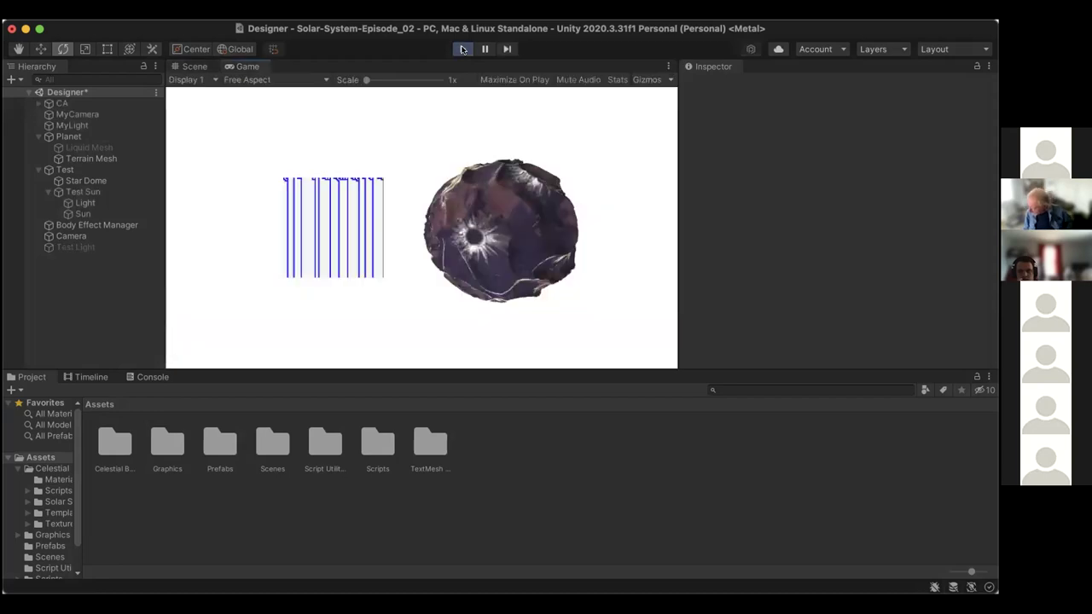
pyautogui.click(462, 49)
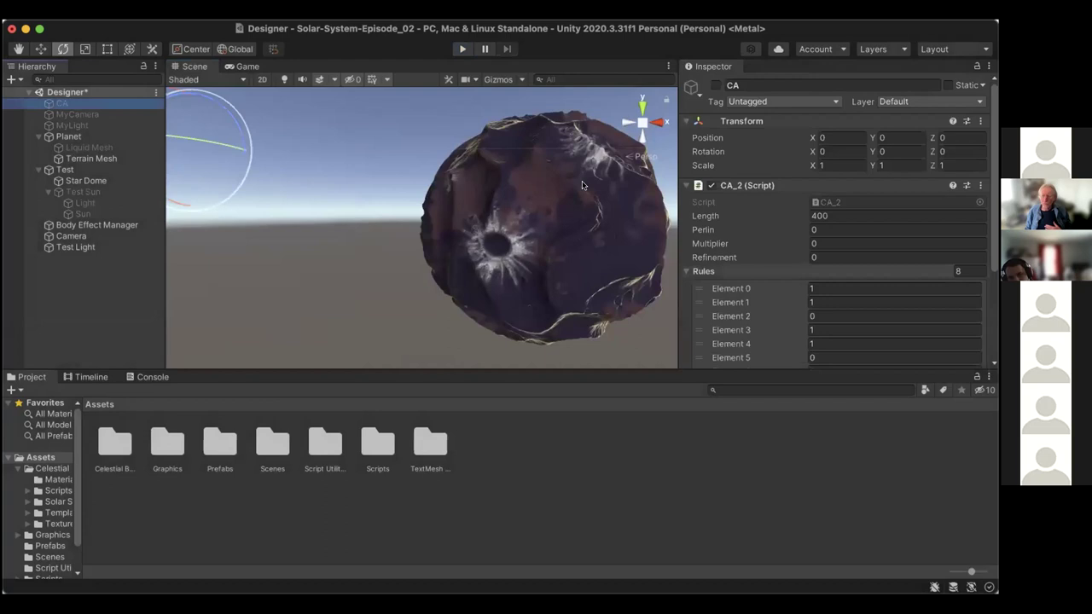
# In the CA rules, set Element 1 to 0, Element 2 to 1, Element 3 to 0 and Element 5 to 1
pyautogui.click(843, 303)
pyautogui.write('0')
pyautogui.click(834, 315)
pyautogui.write('1')
pyautogui.click(832, 330)
pyautogui.write('0')
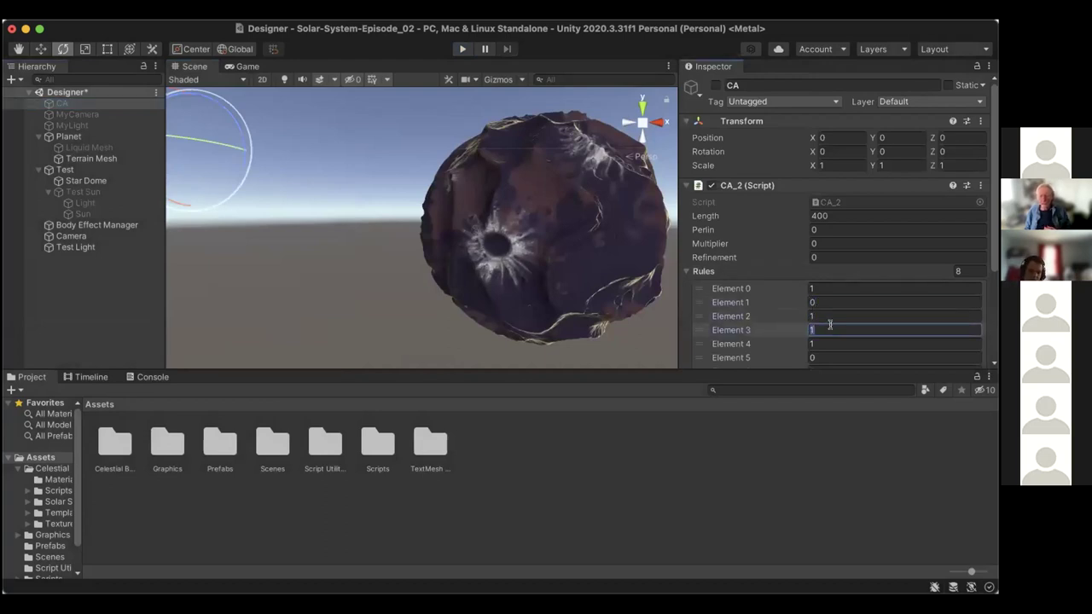
pyautogui.click(827, 345)
pyautogui.click(828, 356)
pyautogui.write('1')
# Play the scene, examine the patterned CA grid and planet from an angle in the Scene view, and stop play mode
pyautogui.click(462, 48)
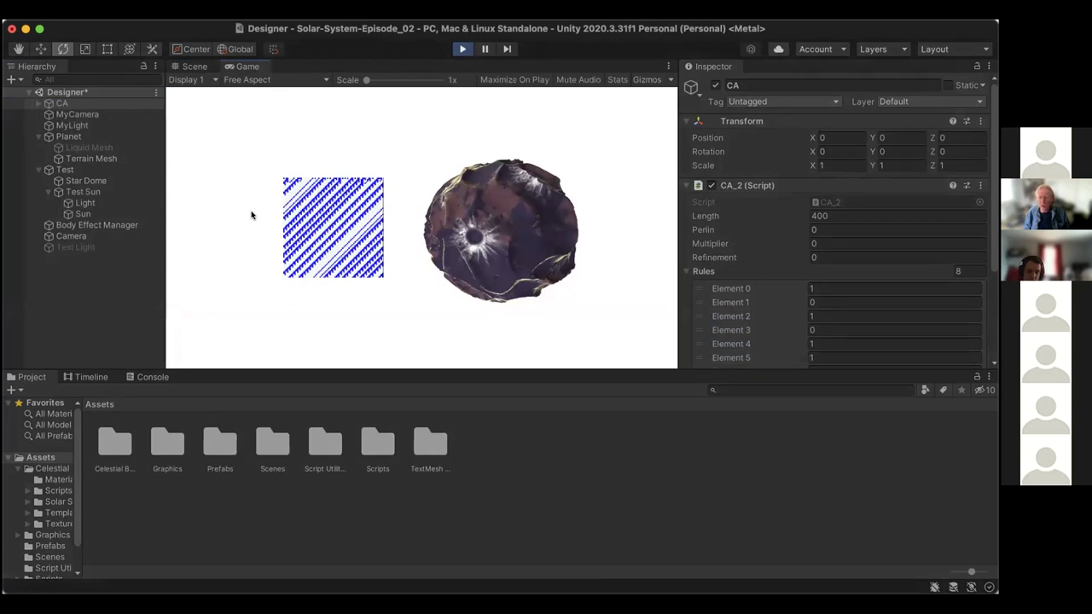
pyautogui.click(193, 67)
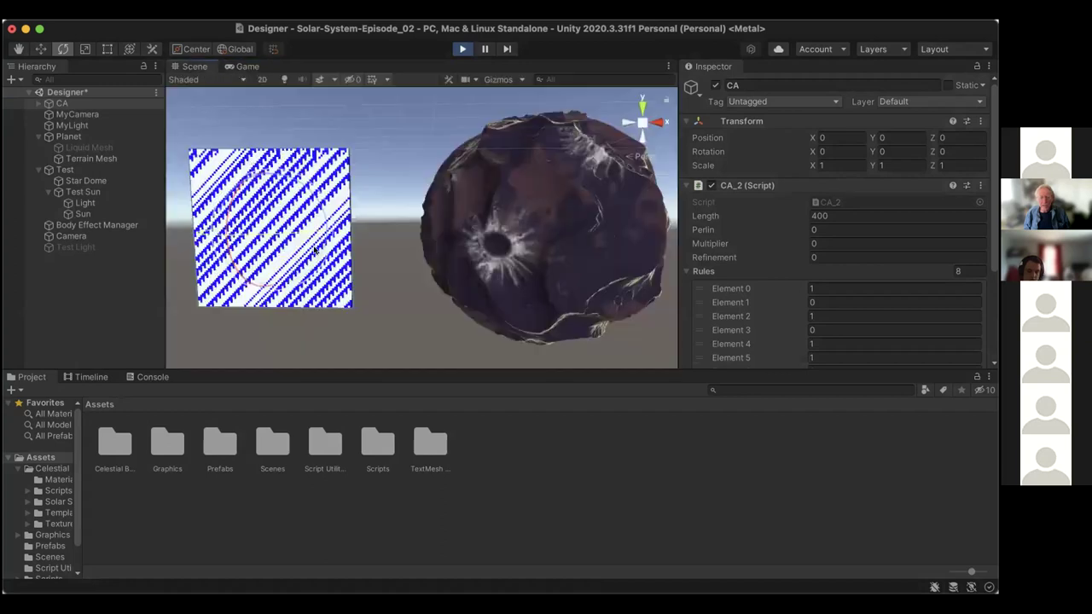
pyautogui.keyDown('alt'); pyautogui.moveTo(358, 128); pyautogui.dragTo(398, 117); pyautogui.keyUp('alt')
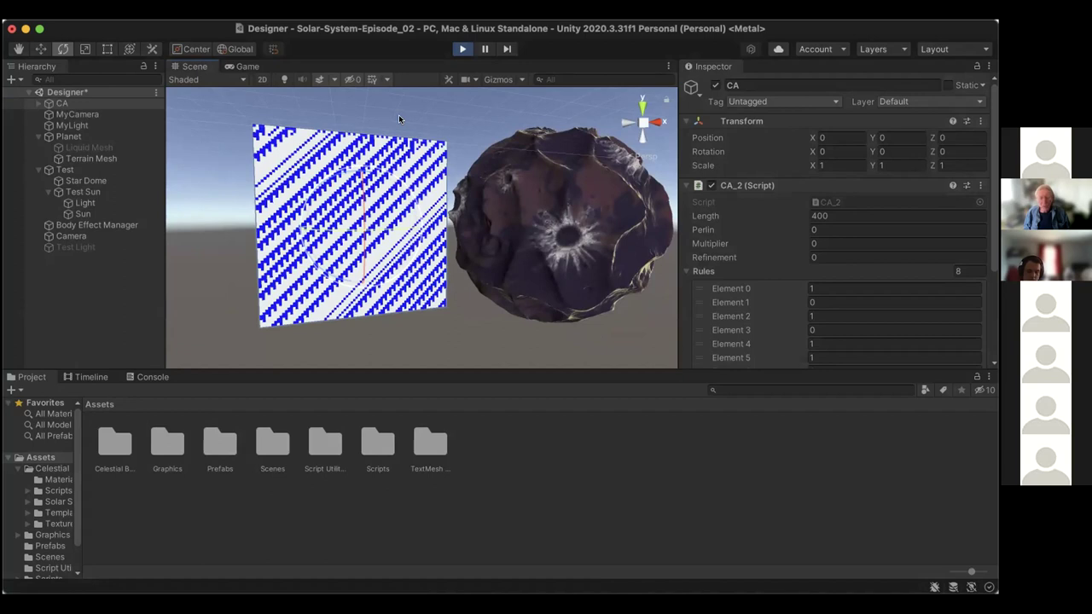
pyautogui.click(461, 48)
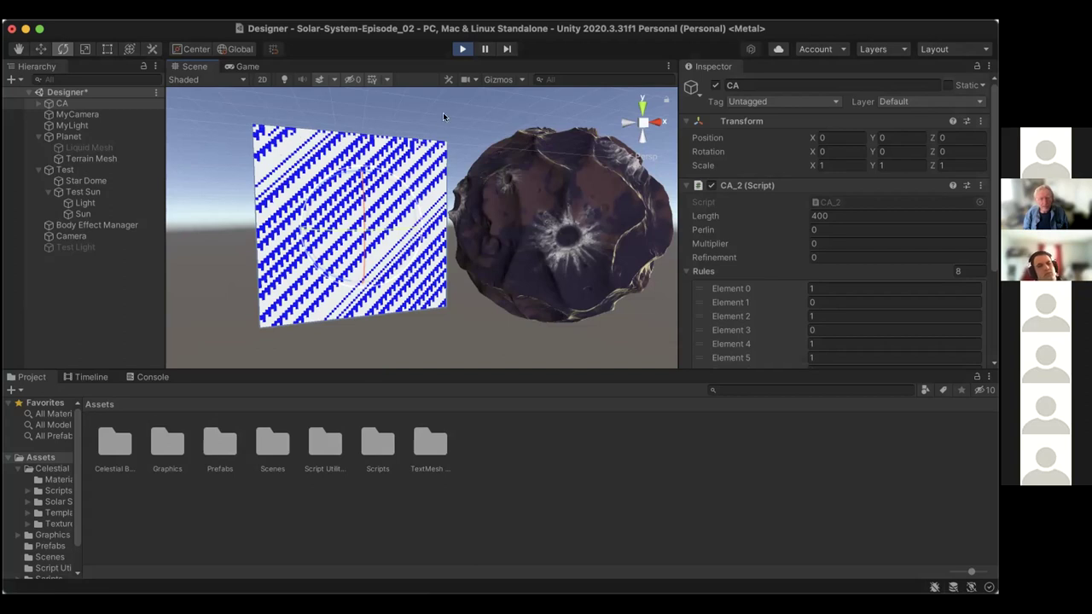
pyautogui.click(460, 48)
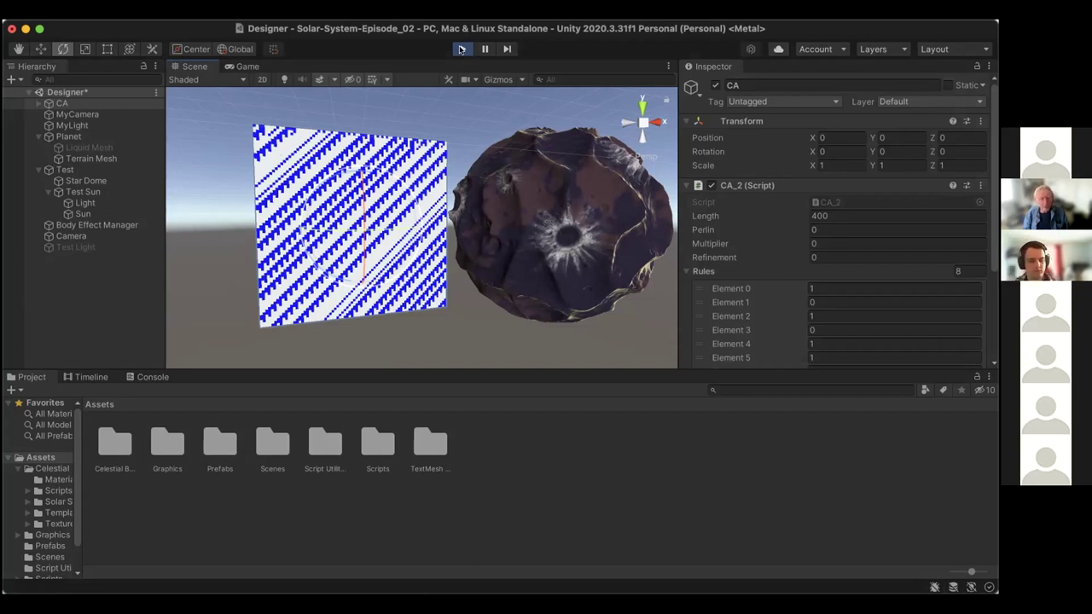
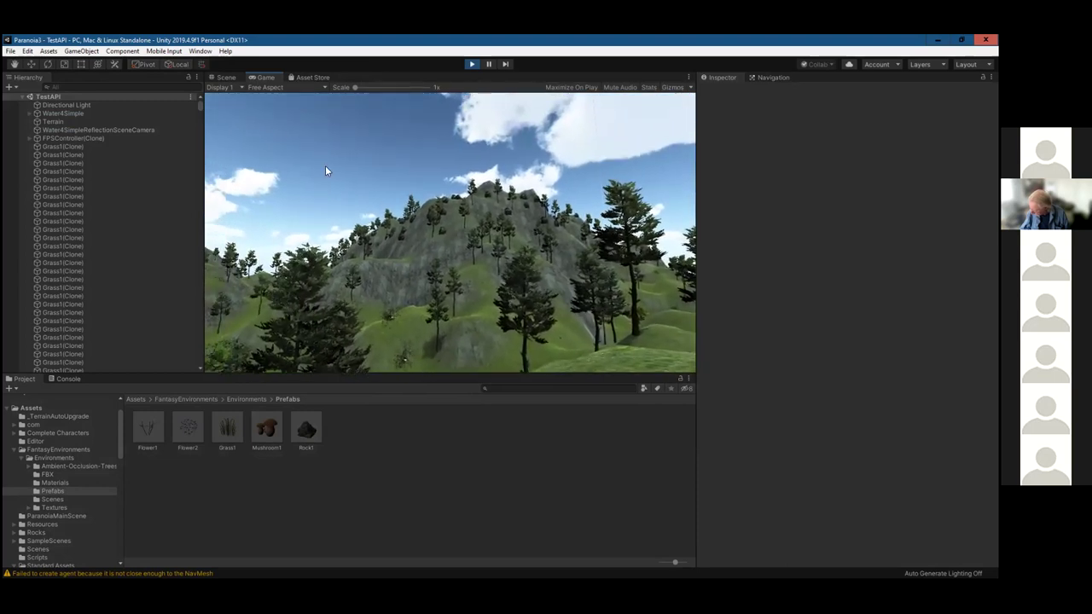
# Examine the running TestAPI scene's rocks, grass and trees across the terrain in the Scene view, and stop play mode
pyautogui.click(232, 78)
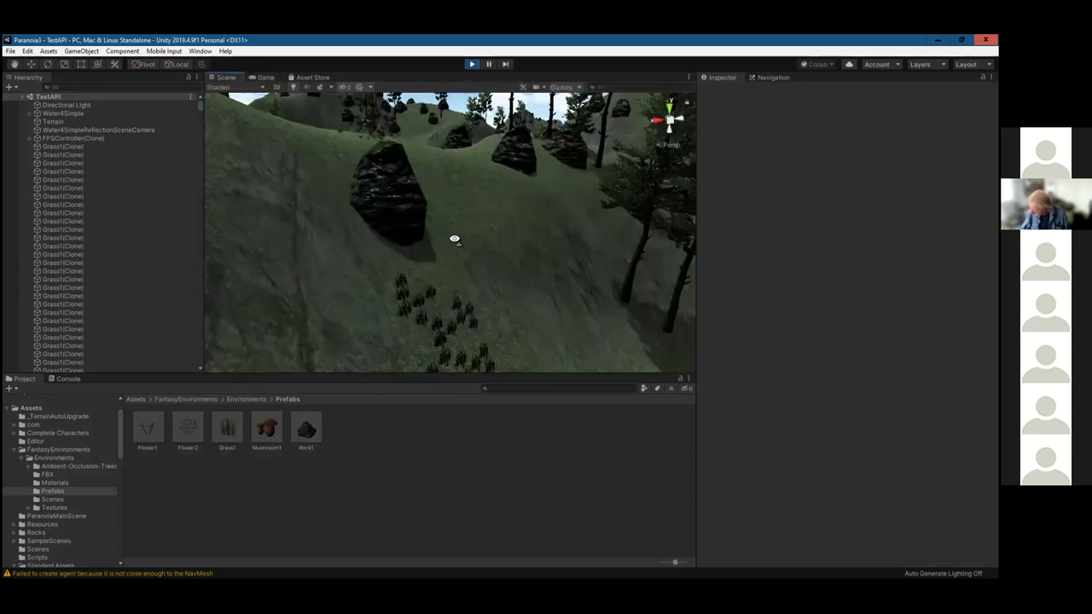
pyautogui.moveTo(485, 150); pyautogui.dragTo(476, 245, button='right')
pyautogui.scroll(-5, 476, 241)
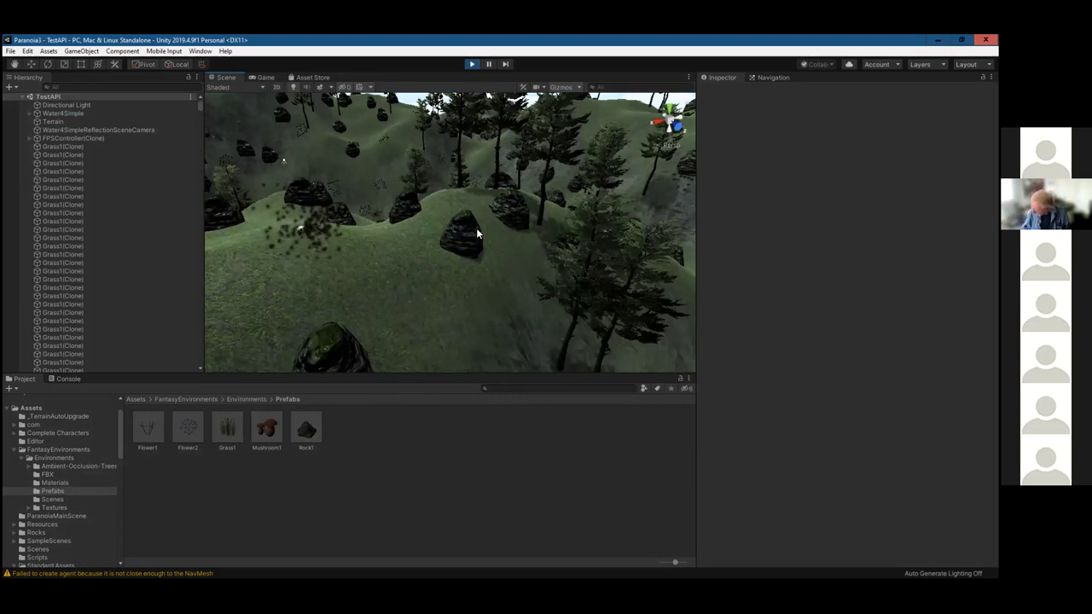
pyautogui.moveTo(475, 239); pyautogui.dragTo(422, 234, button='right')
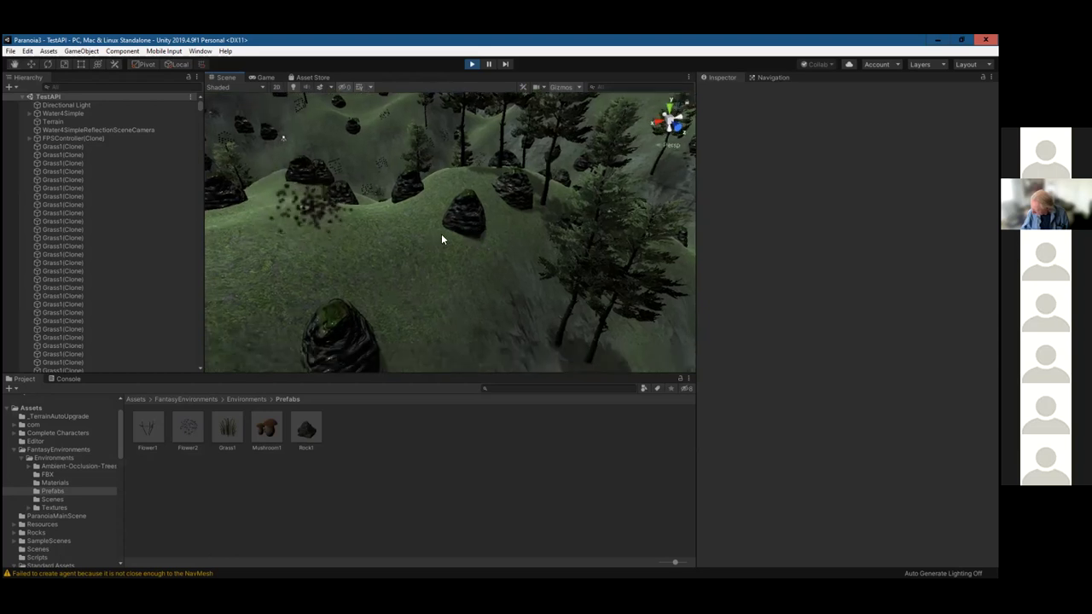
pyautogui.moveTo(444, 234); pyautogui.dragTo(448, 228, button='right')
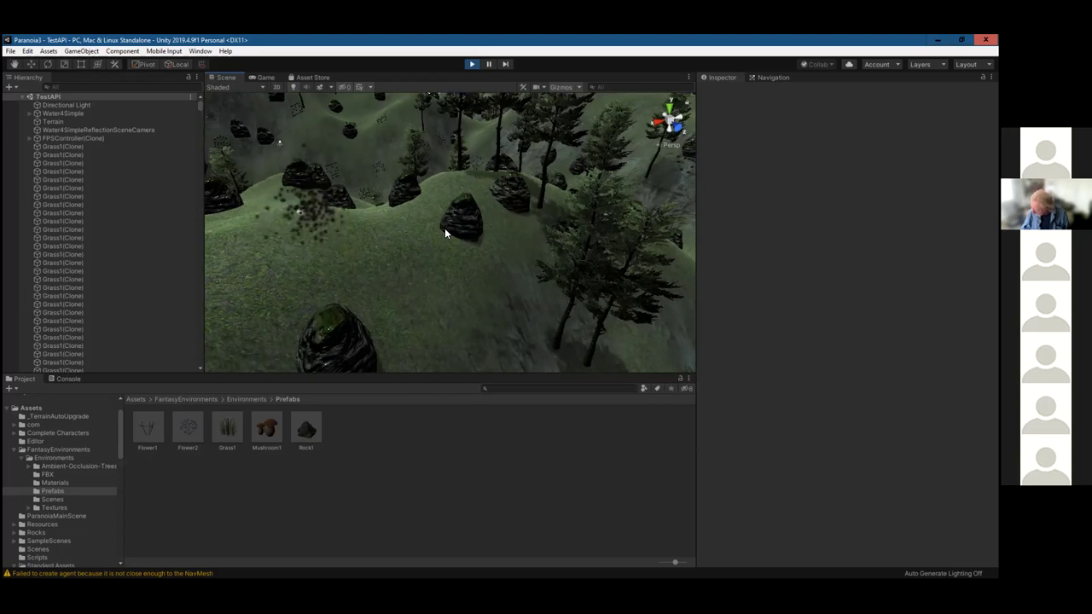
pyautogui.moveTo(456, 219); pyautogui.dragTo(342, 221, button='right')
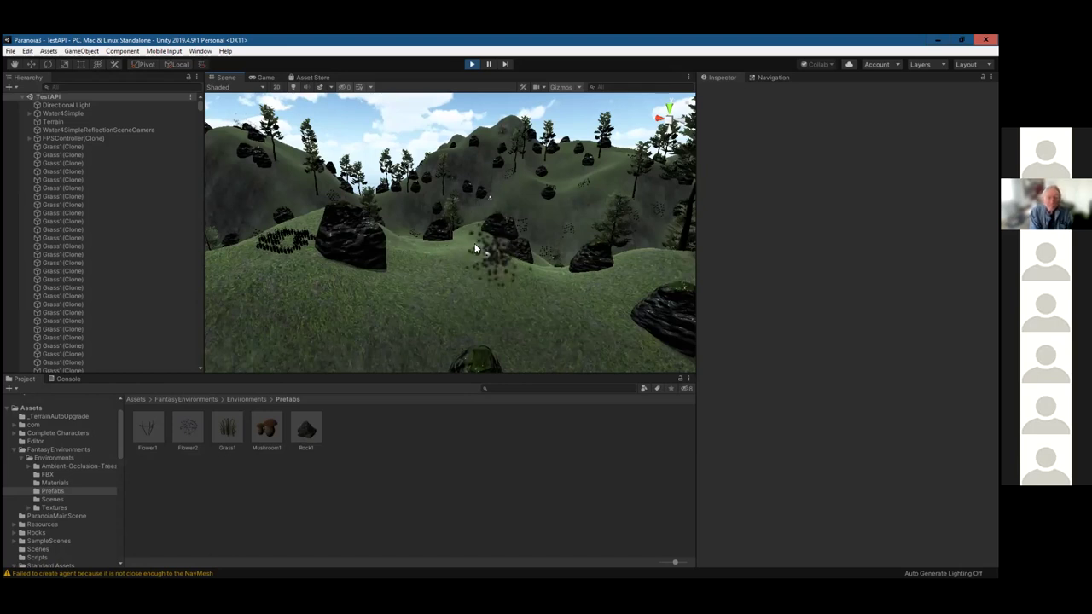
pyautogui.keyDown('alt'); pyautogui.moveTo(495, 240); pyautogui.dragTo(440, 224); pyautogui.keyUp('alt')
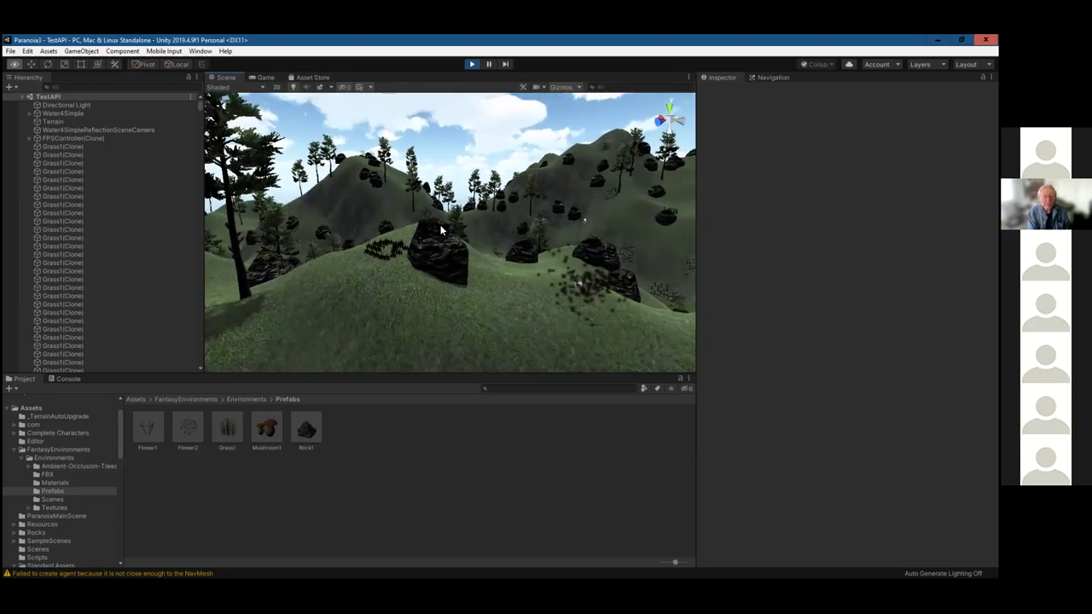
pyautogui.click(473, 64)
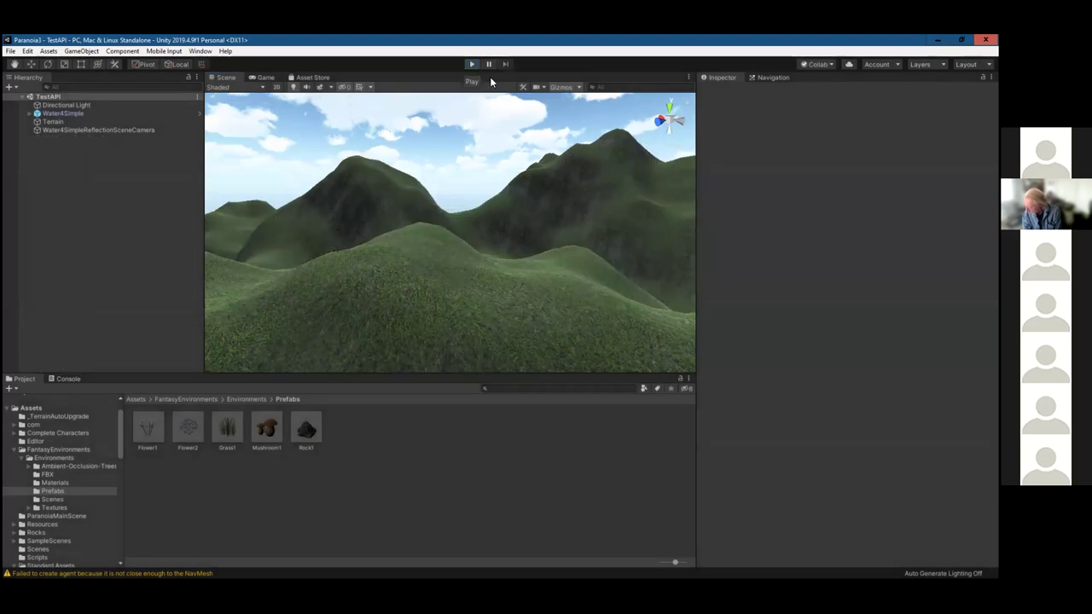
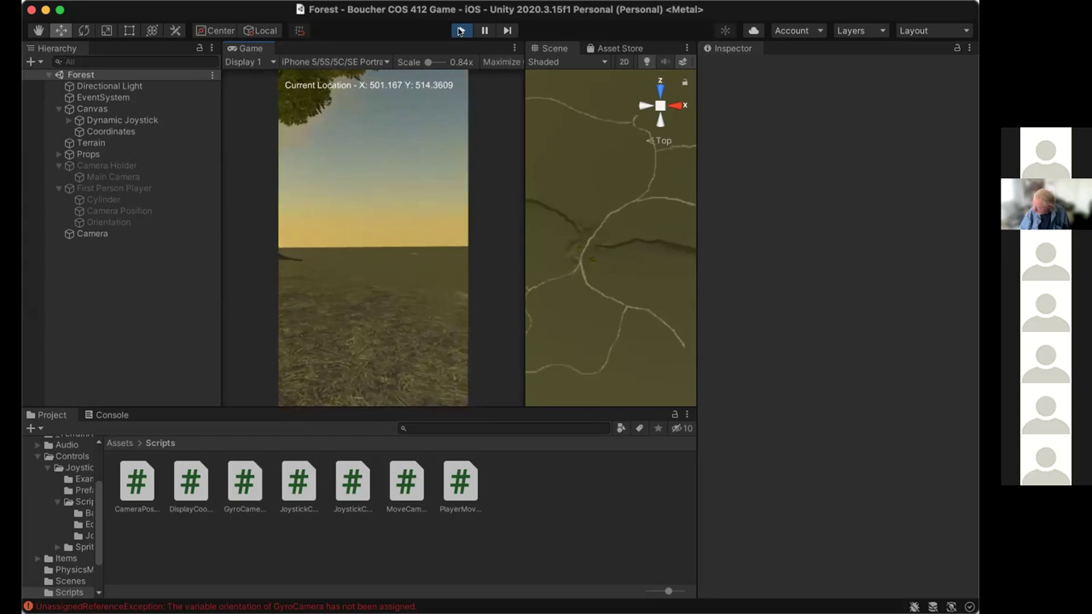
# Stop the Forest scene and disable the Image components of the Dynamic Joystick's Handle and Background
pyautogui.click(460, 31)
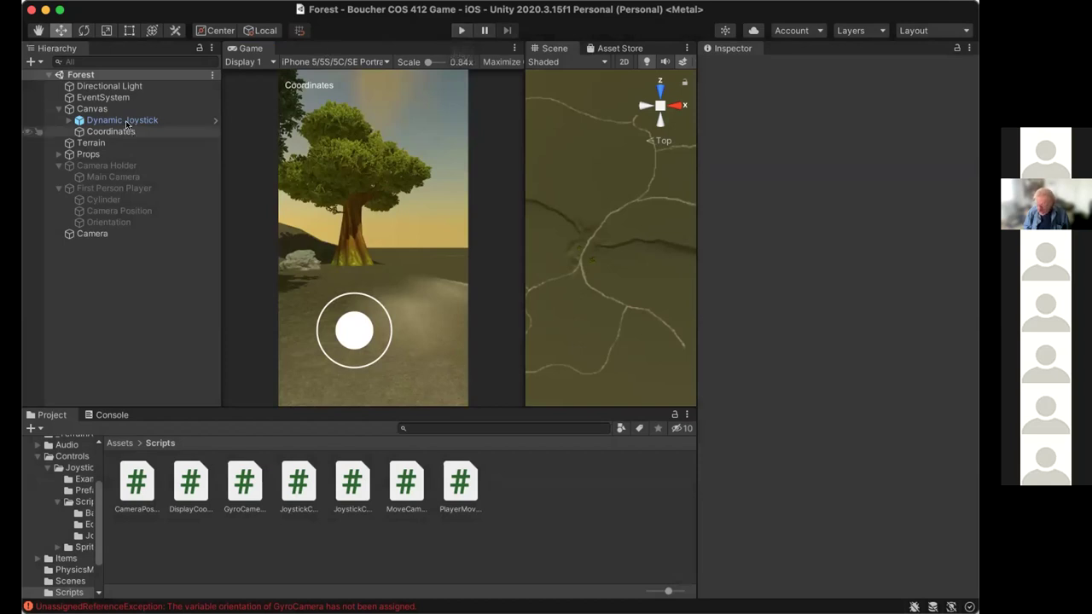
pyautogui.click(67, 120)
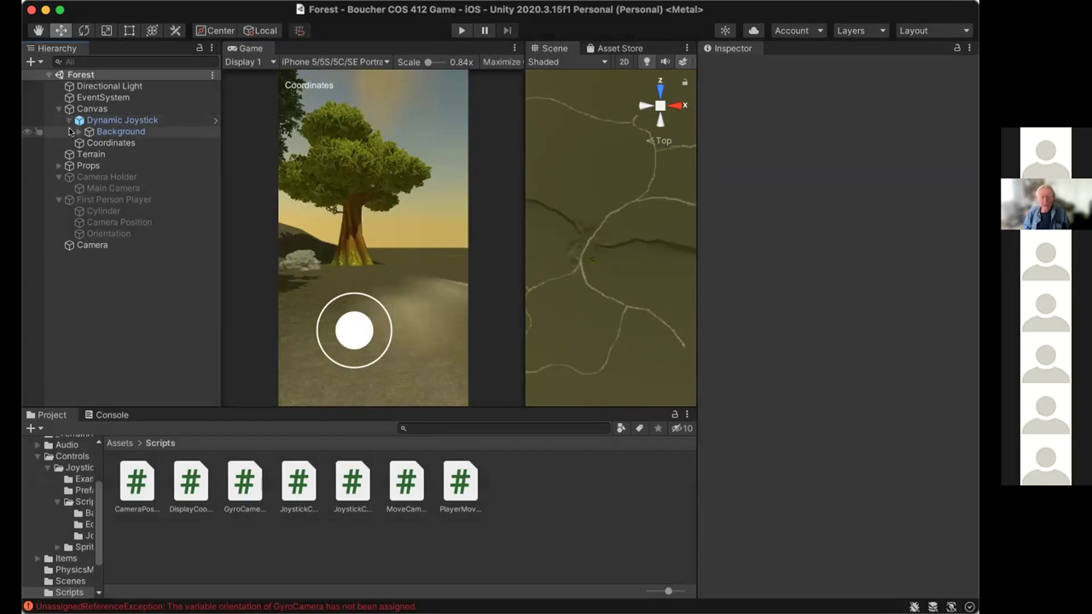
pyautogui.click(78, 132)
pyautogui.click(111, 142)
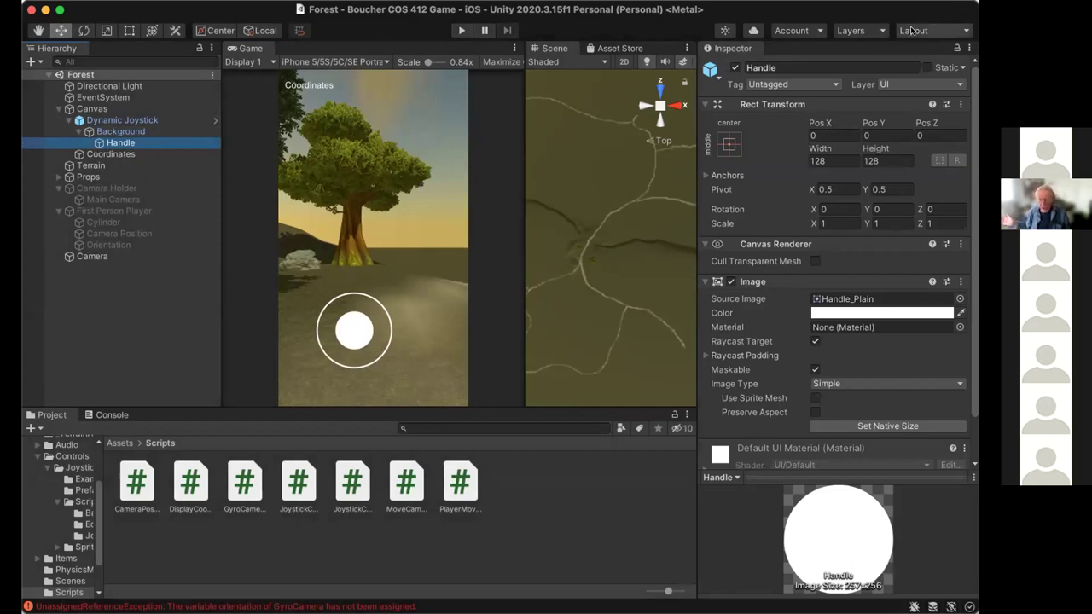
pyautogui.scroll(-2, 765, 338)
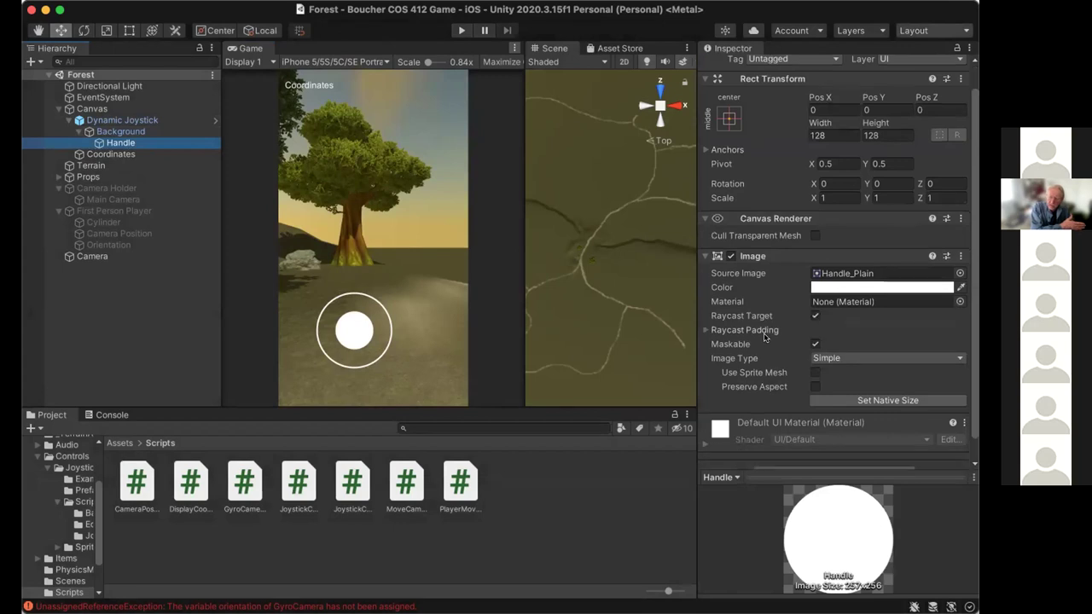
pyautogui.scroll(2, 766, 338)
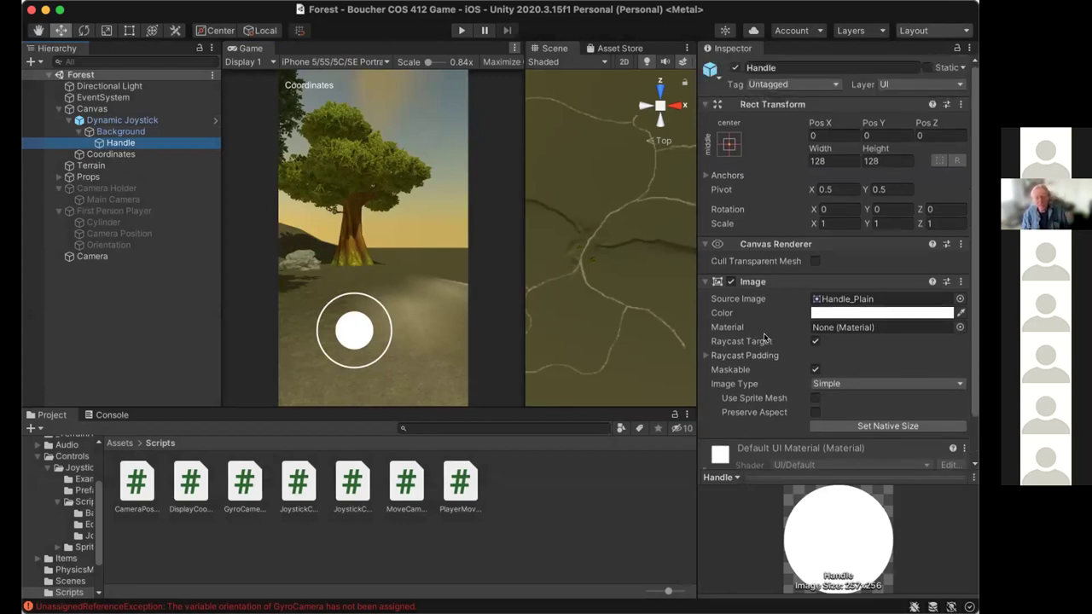
pyautogui.click(731, 281)
pyautogui.click(126, 134)
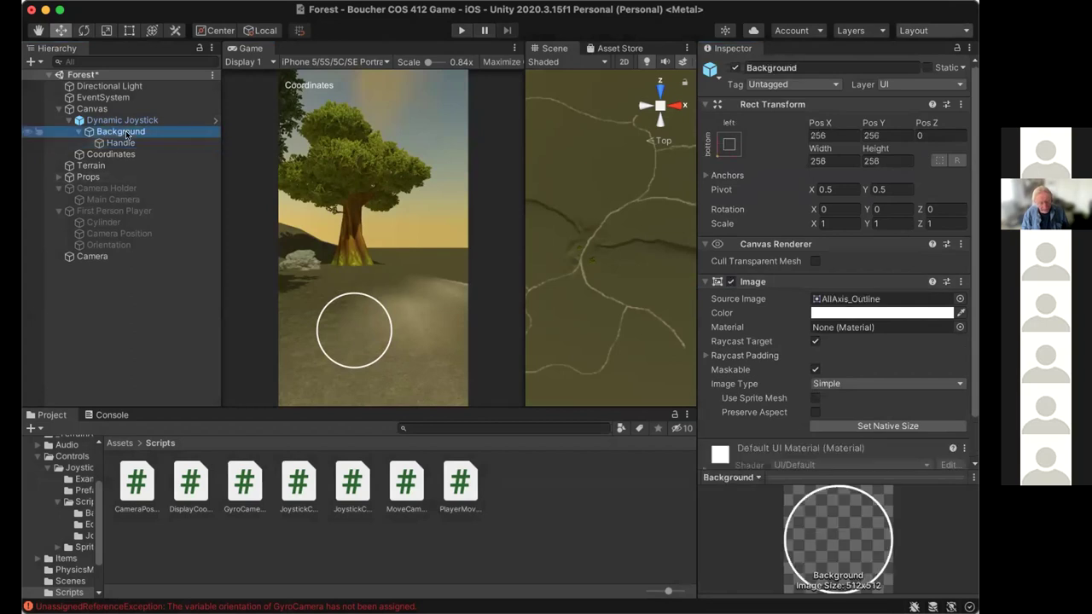
pyautogui.click(732, 280)
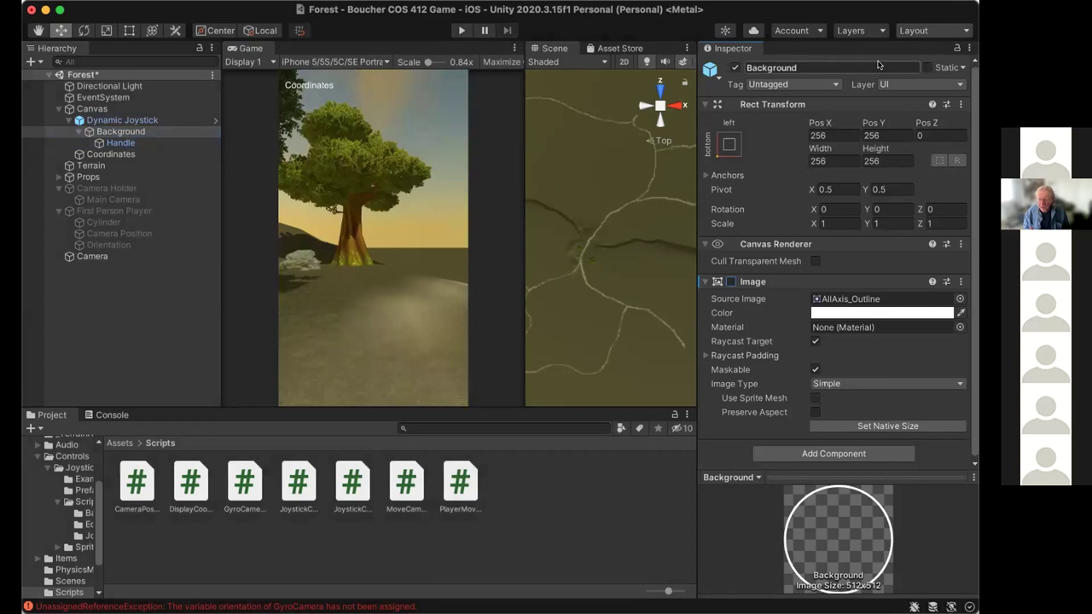
# Test the Forest scene in play mode without the joystick images, stop it, and save the scene
pyautogui.click(458, 31)
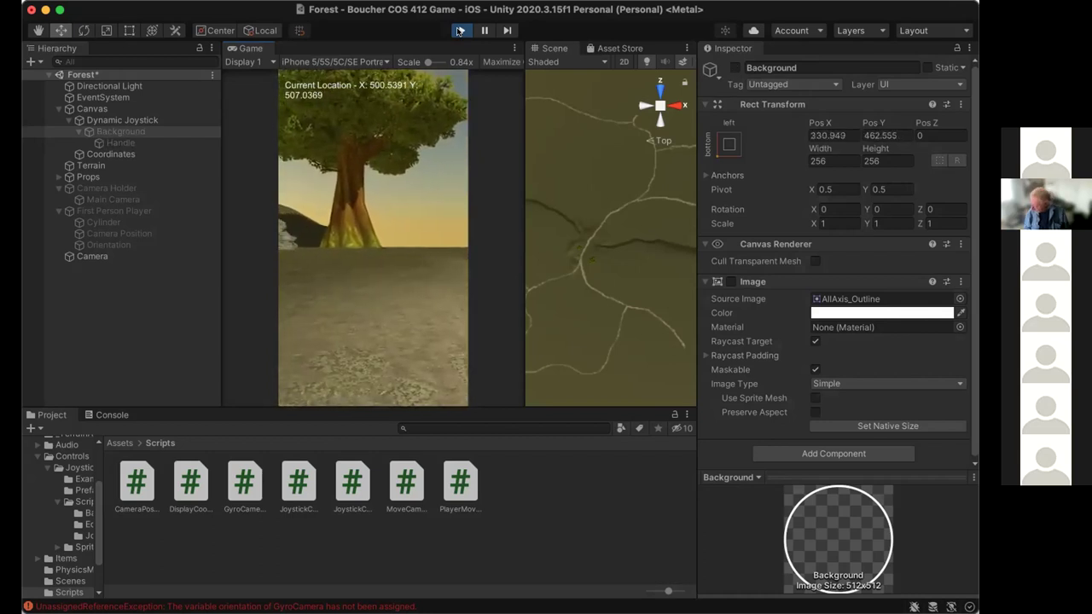
pyautogui.click(459, 30)
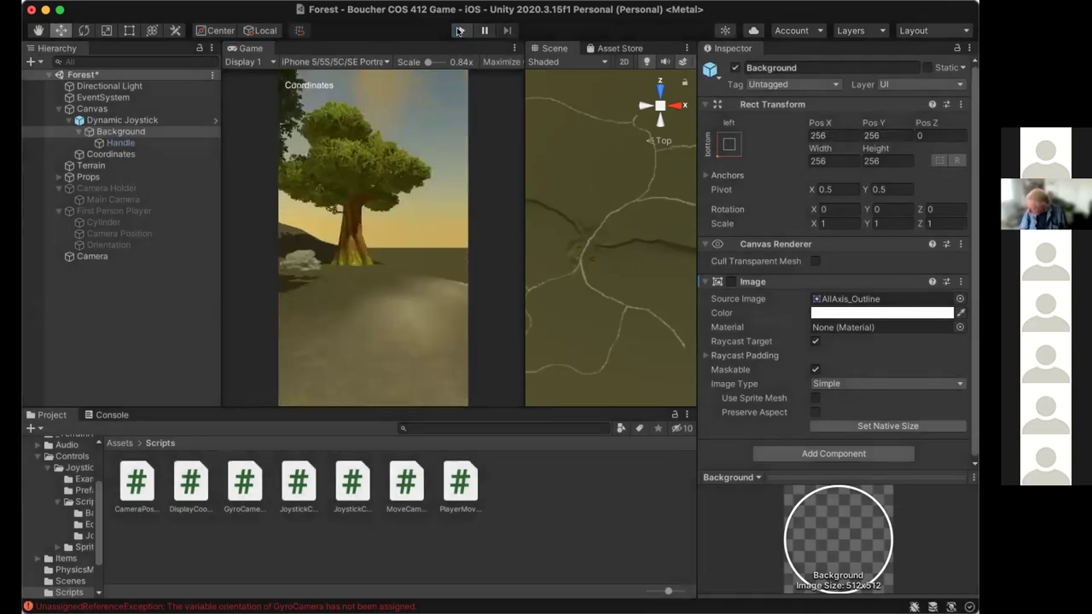
pyautogui.press('super+s')
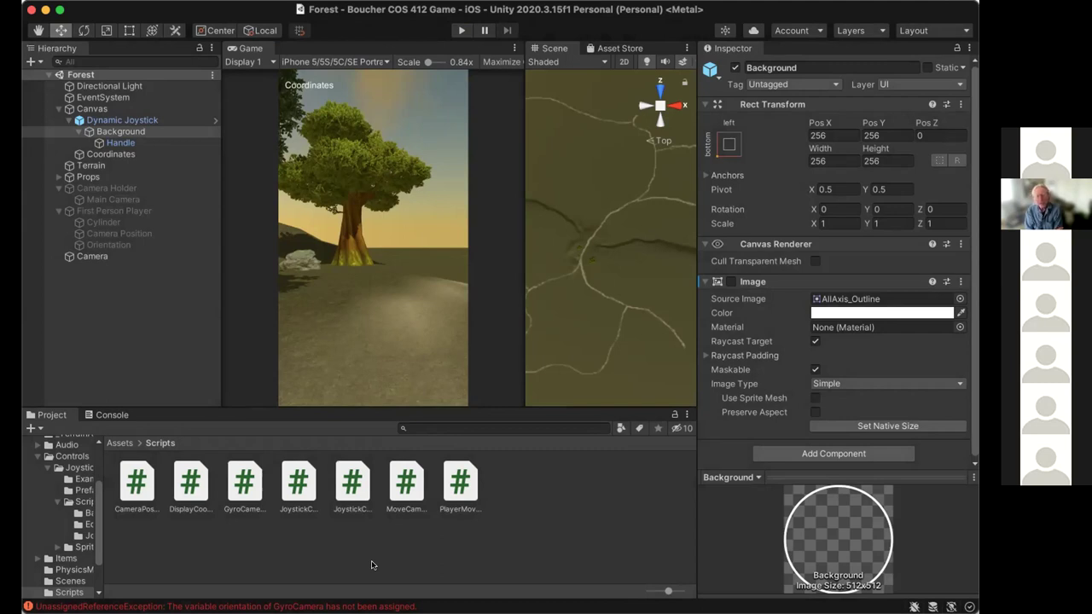
# Turn off Use Gravity on the Camera's Rigidbody and run the Forest scene twice to test the camera
pyautogui.click(111, 257)
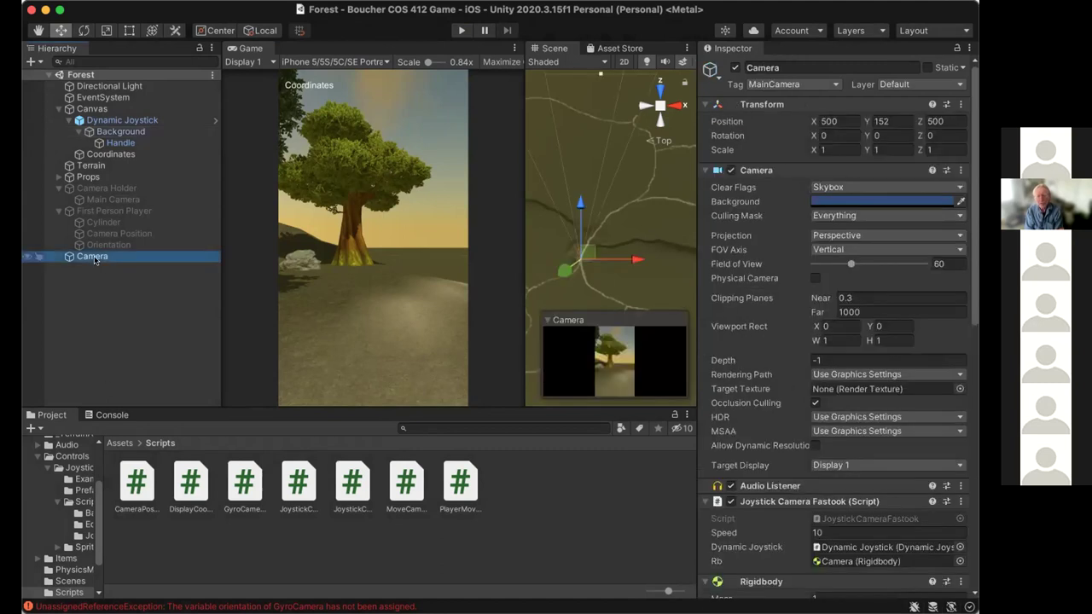
pyautogui.scroll(-10, 732, 362)
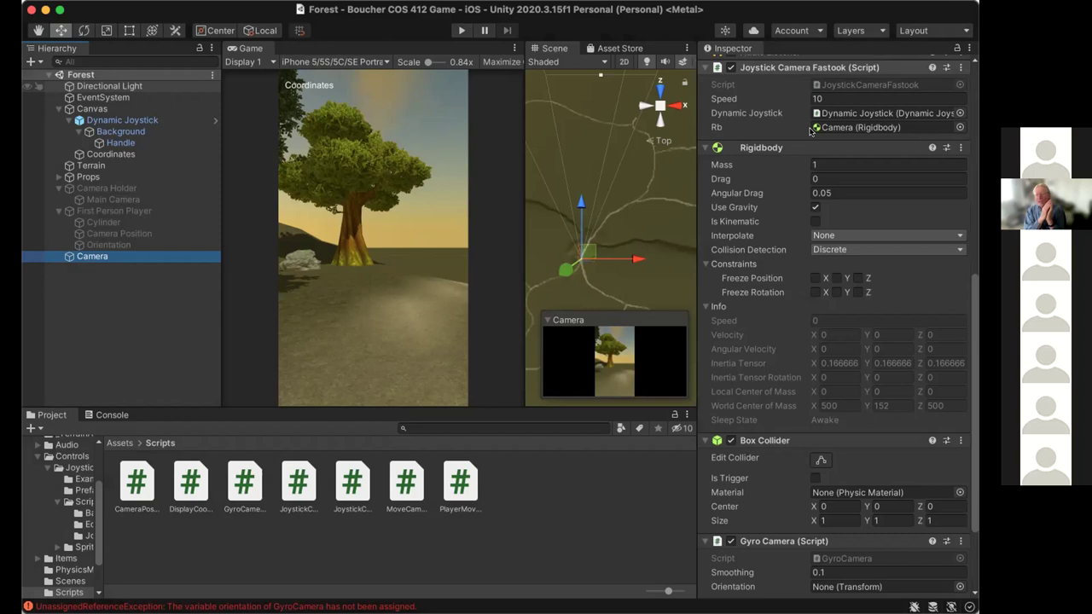
pyautogui.click(815, 207)
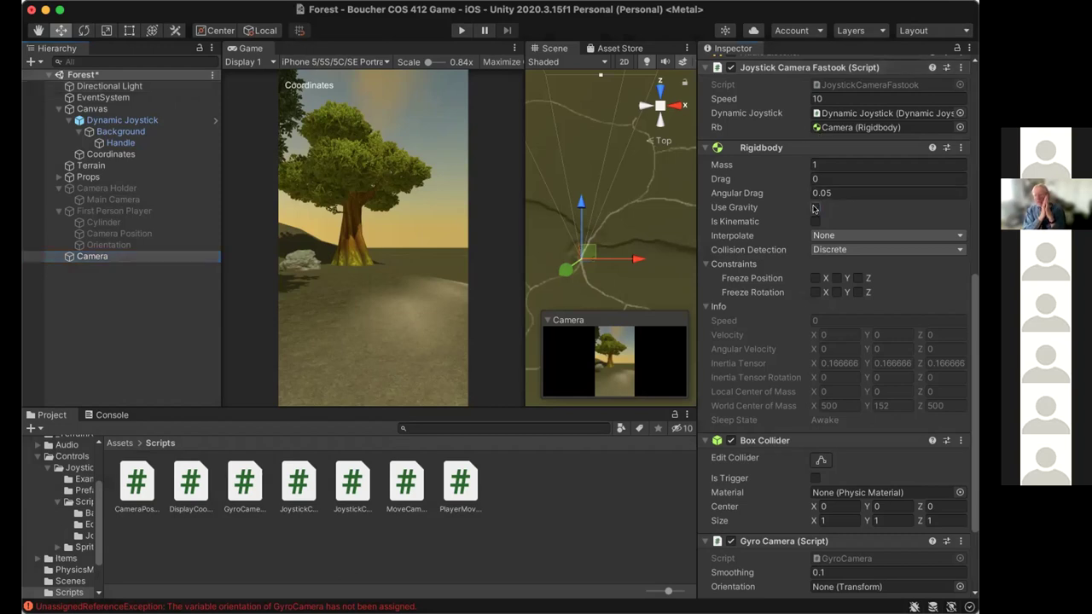
pyautogui.click(458, 32)
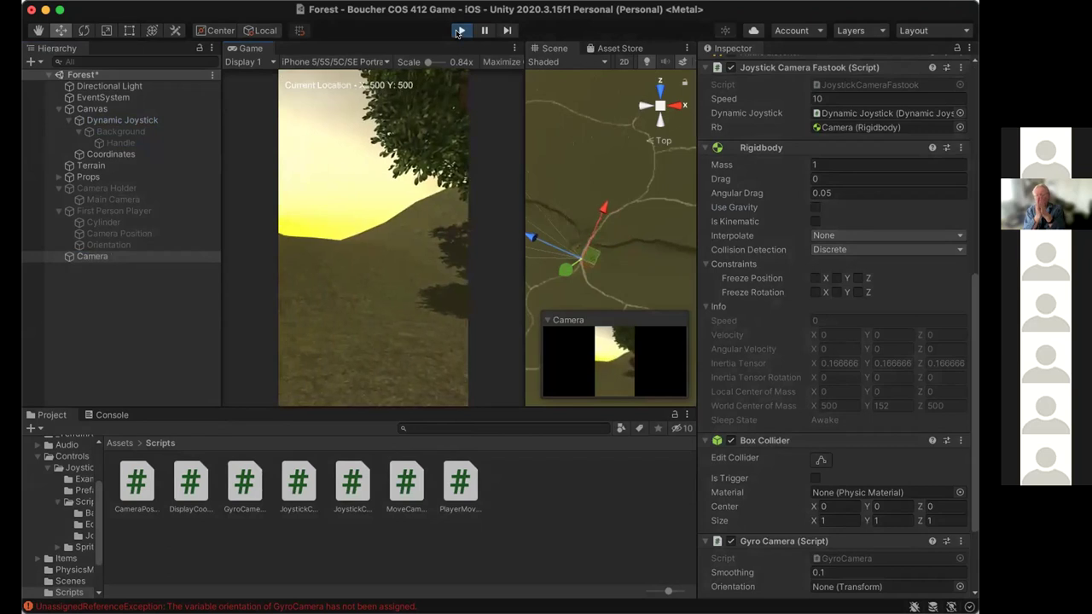
pyautogui.click(458, 31)
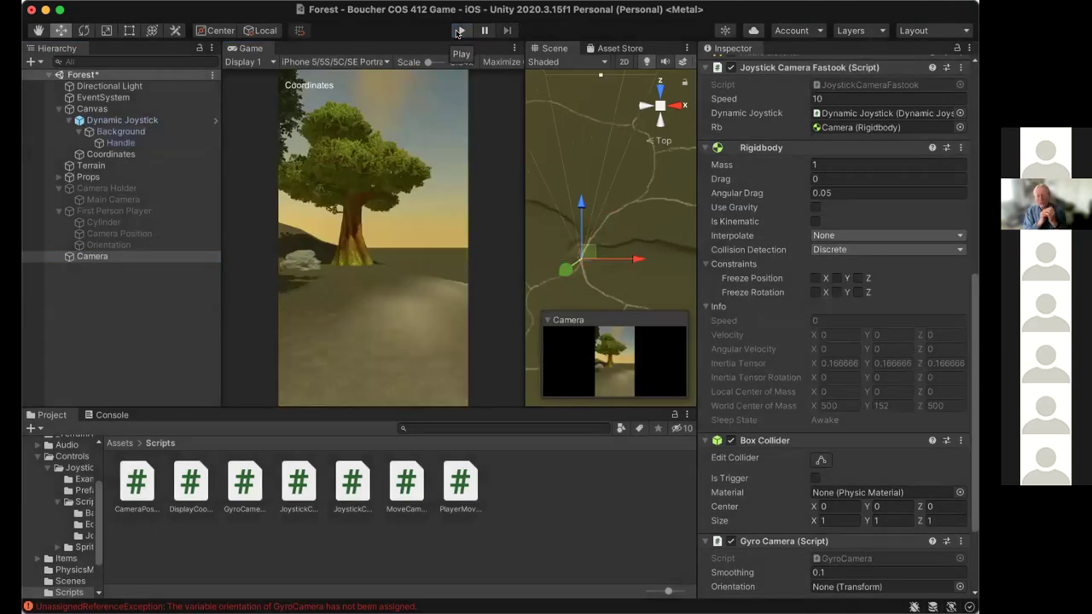
pyautogui.click(461, 31)
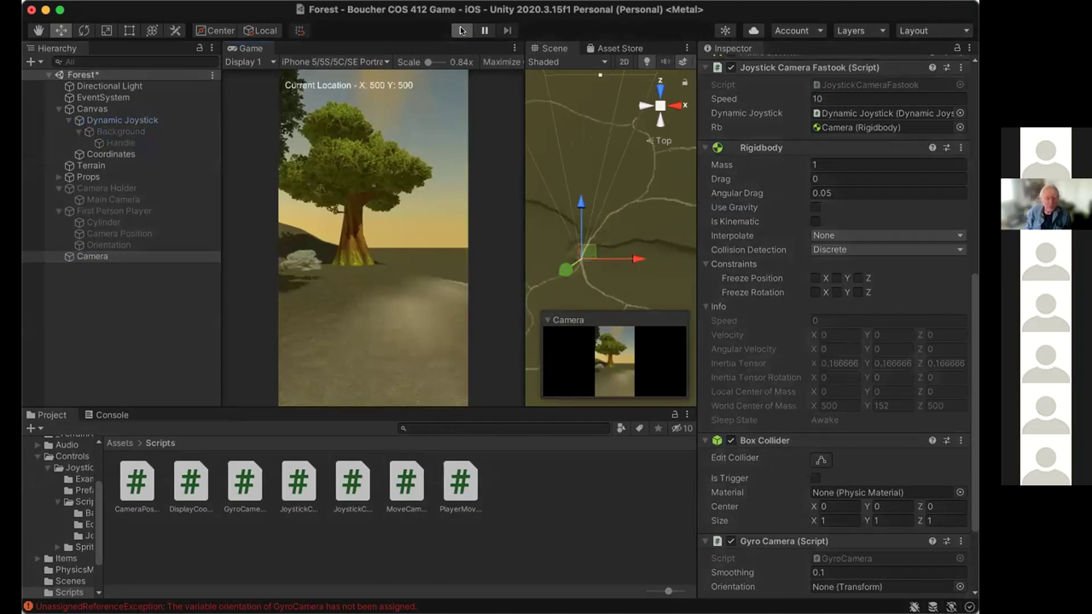
pyautogui.click(461, 31)
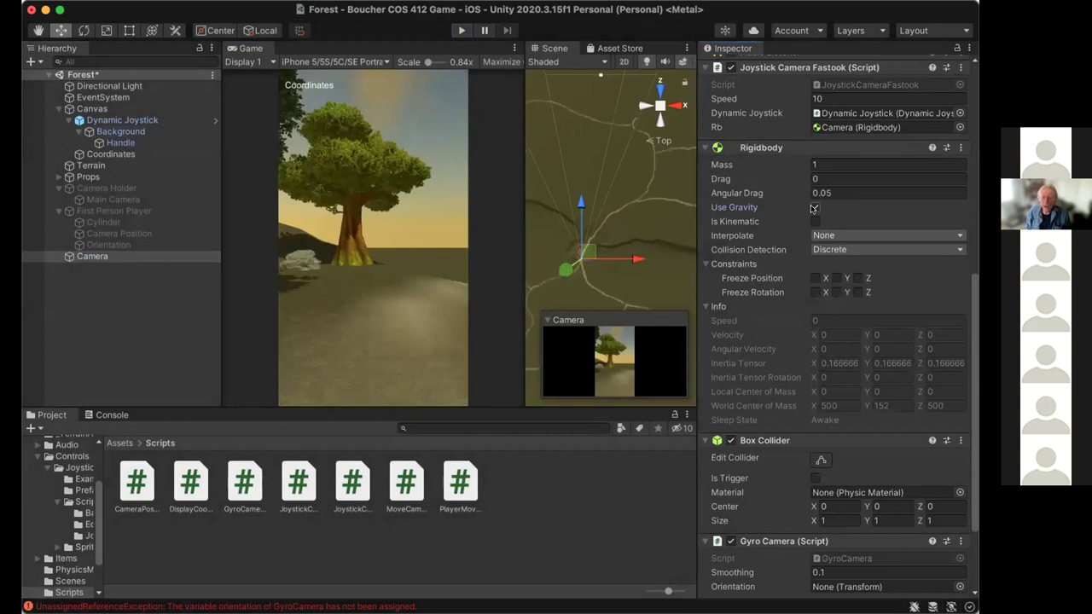
# Re-enable Use Gravity on the Camera's Rigidbody and run the Forest scene again to compare the camera's behaviour
pyautogui.click(460, 30)
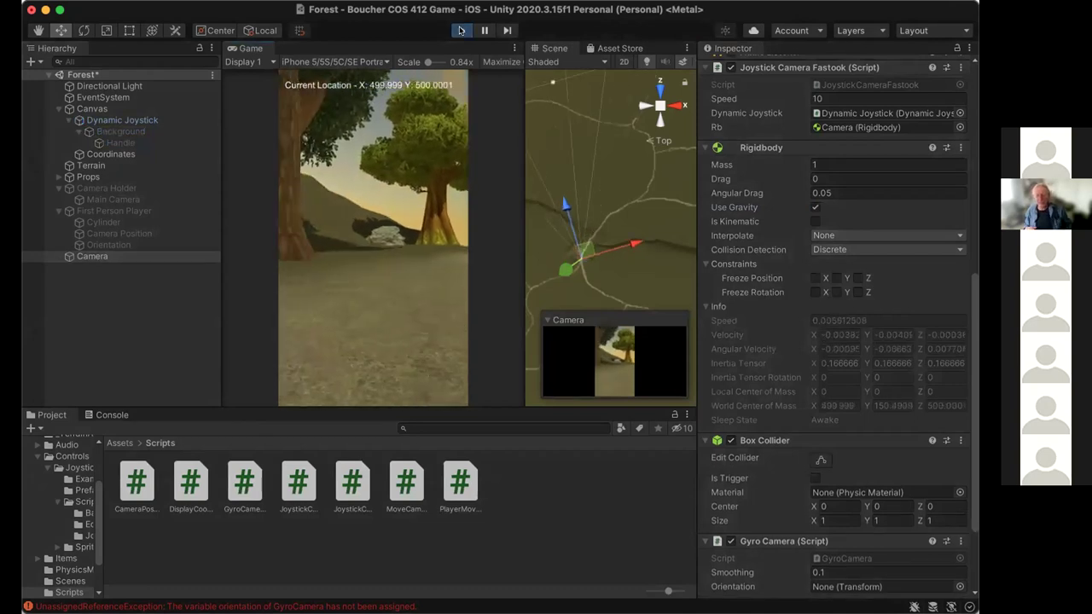
pyautogui.click(461, 31)
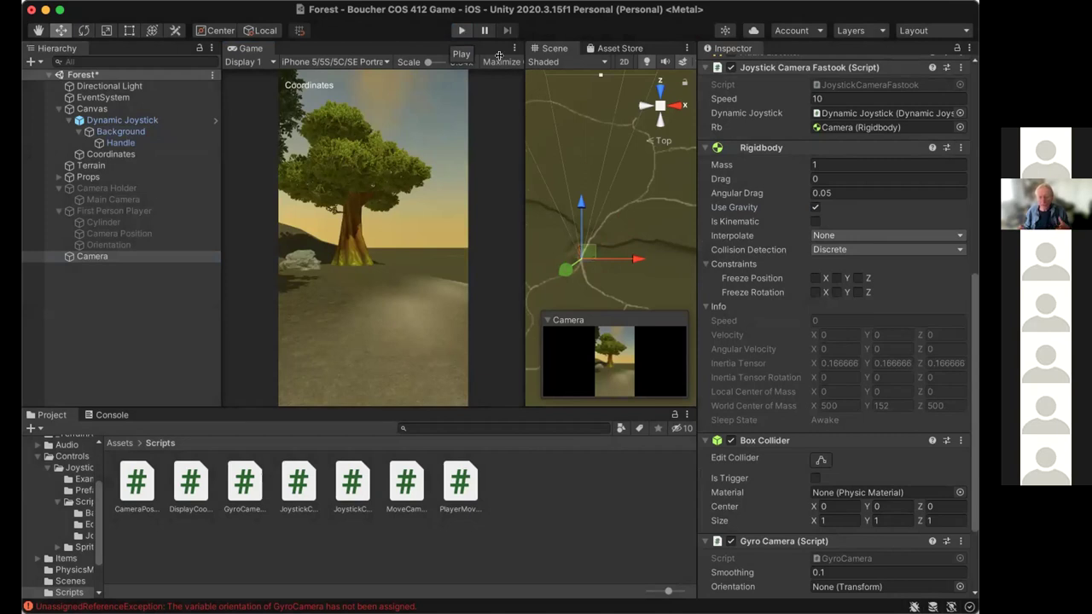
pyautogui.click(461, 31)
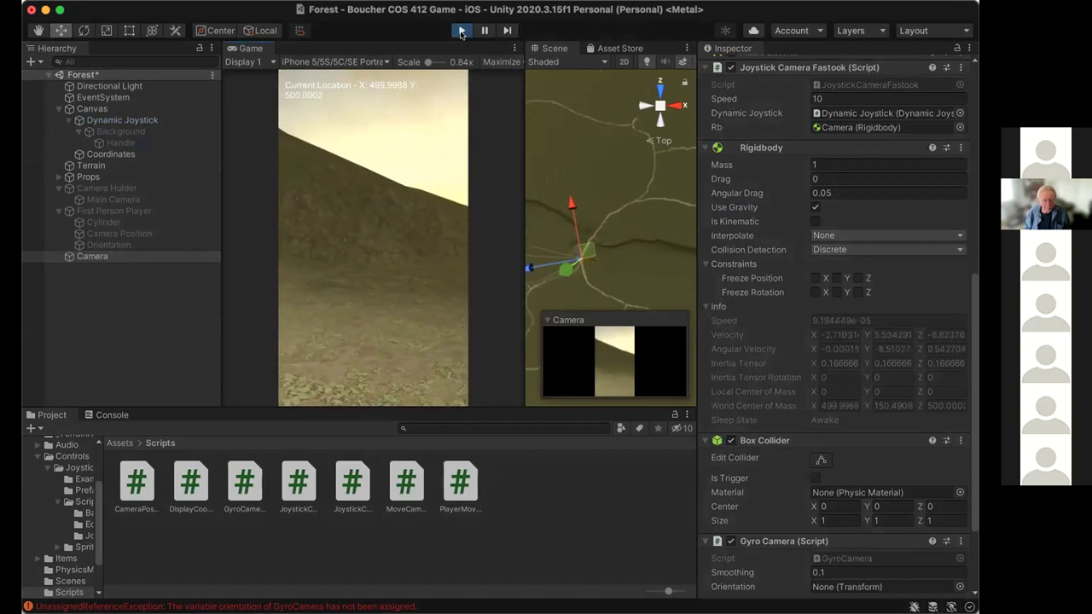
pyautogui.click(815, 207)
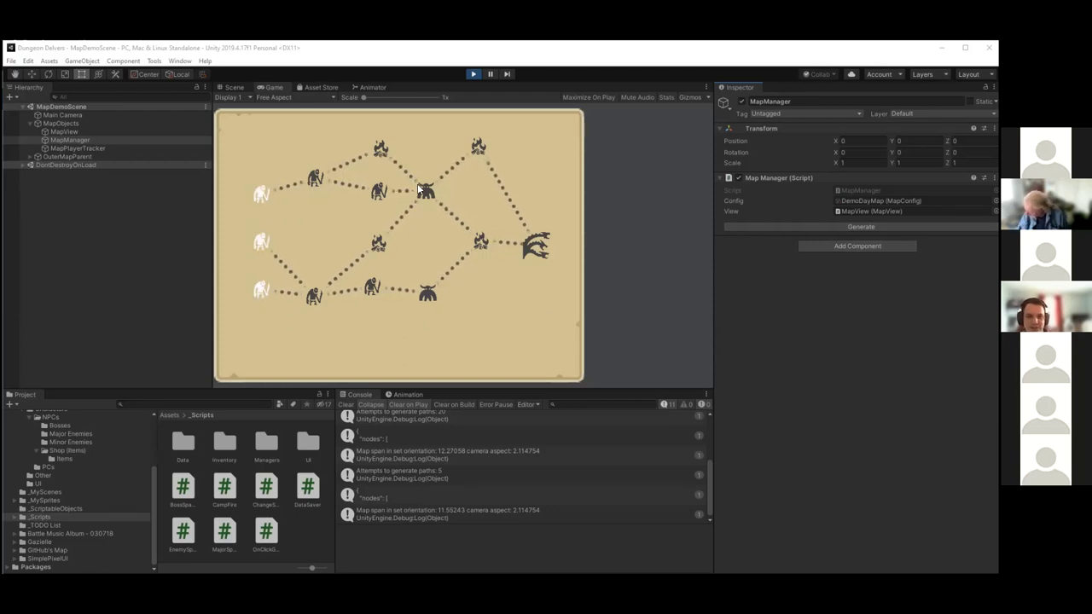
# Generate two new random dungeon maps from the MapManager in the running MapDemoScene
pyautogui.click(758, 225)
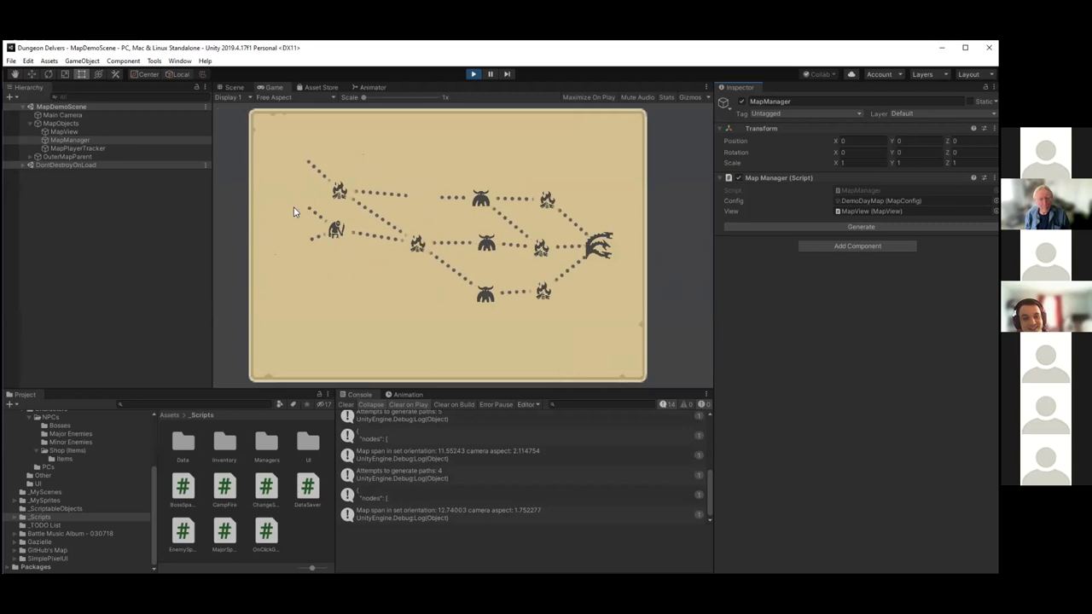
pyautogui.click(753, 224)
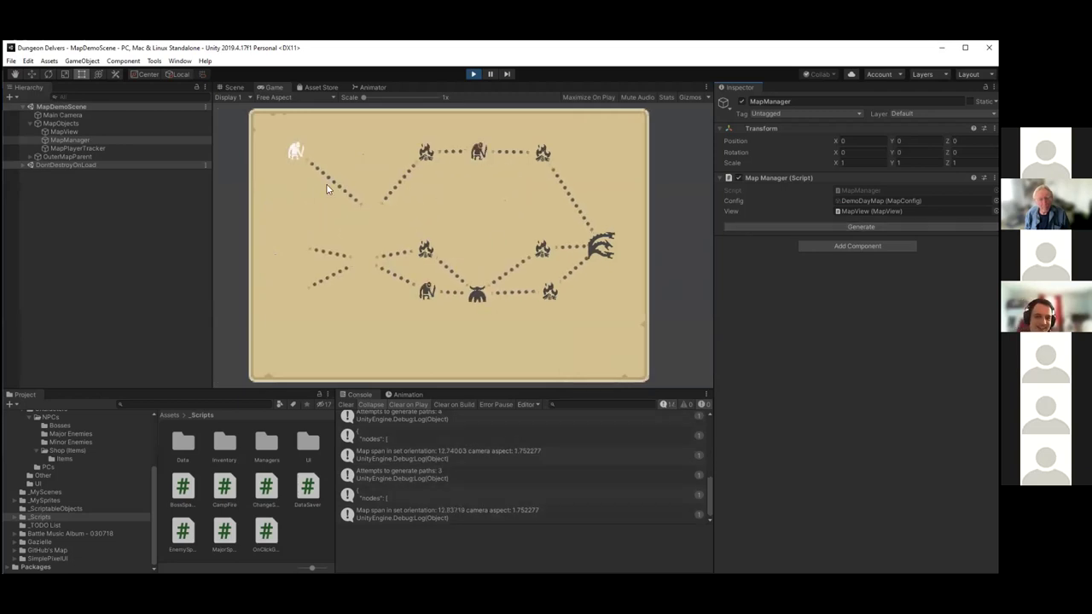